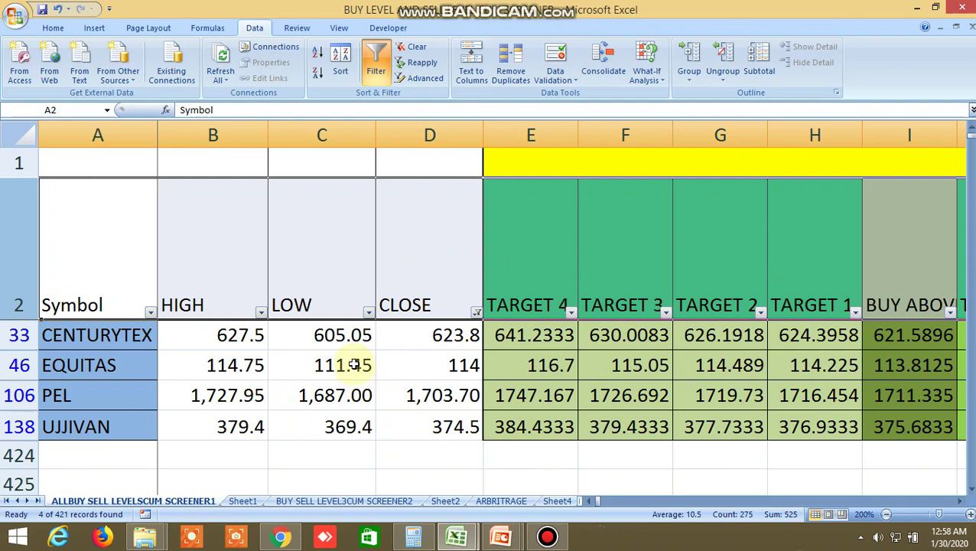
- Examine the EQUITAS low and close values and the BUY ABOVE and target columns in BUY LEVEL AND SELL LEVELS 1
click(355, 365)
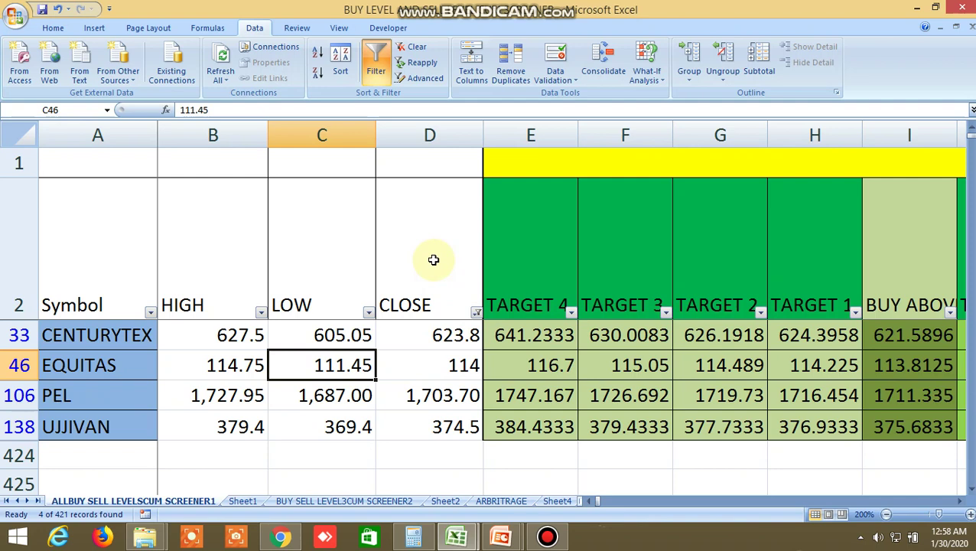
click(448, 364)
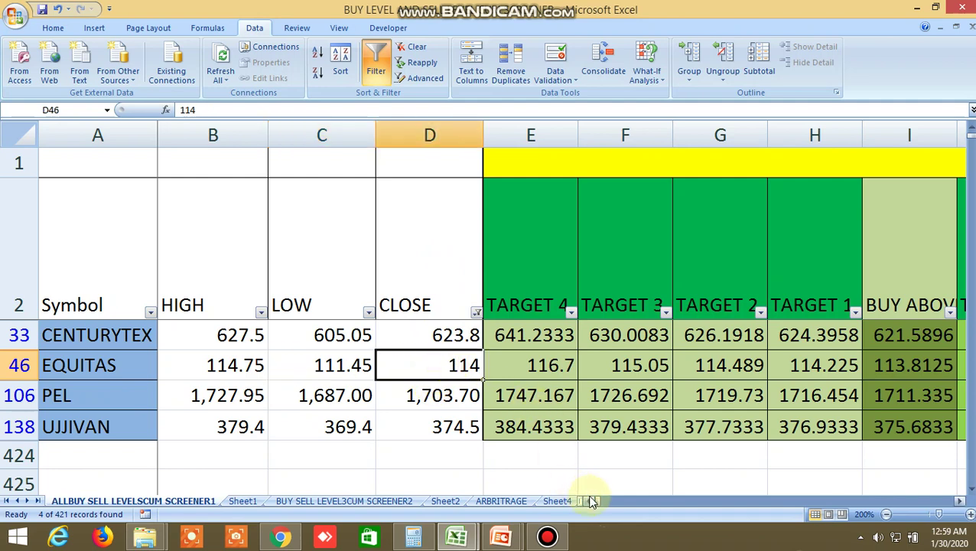
drag(601, 506, 602, 507)
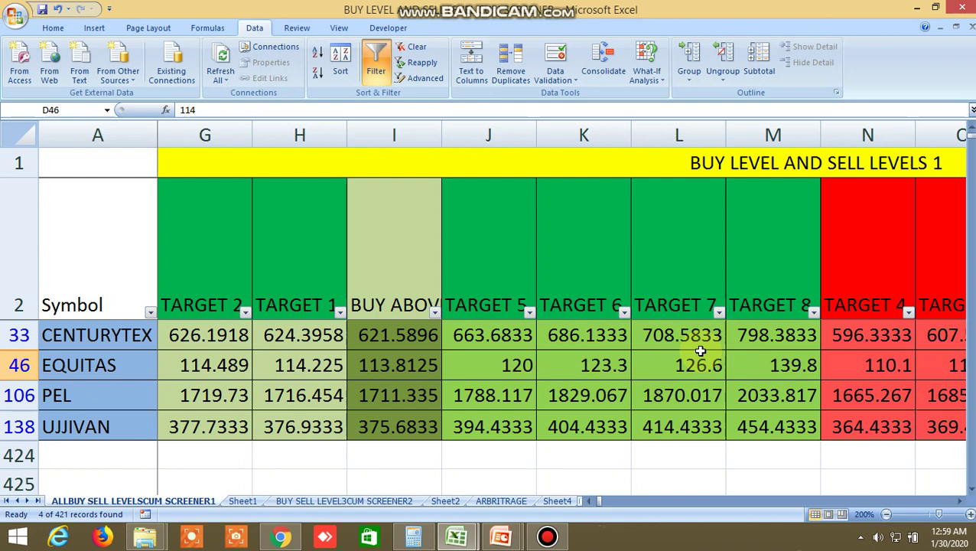
click(720, 157)
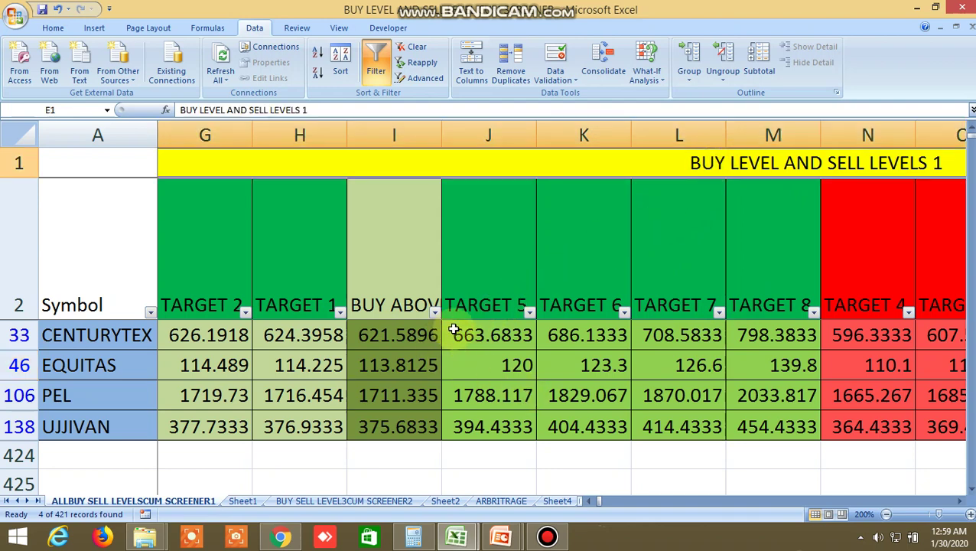
click(409, 279)
click(589, 501)
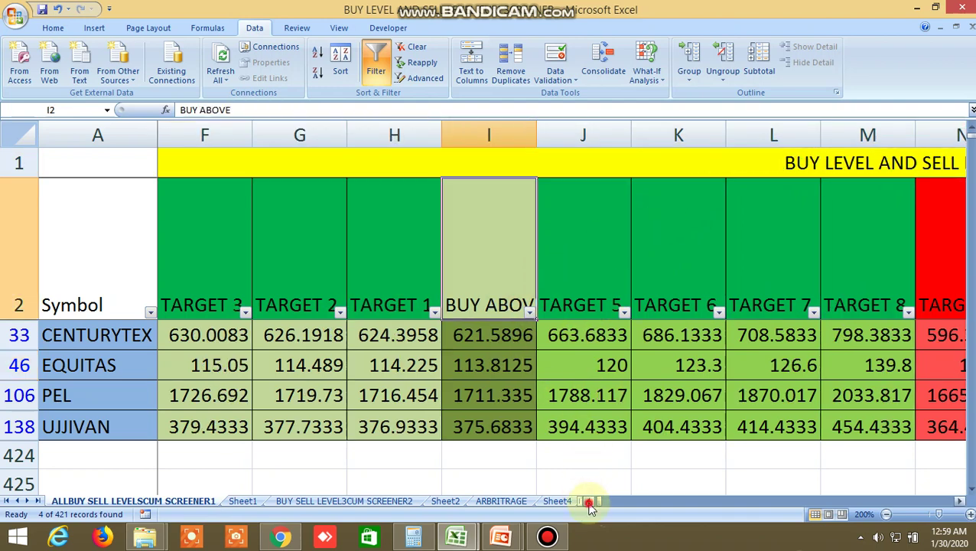
click(589, 501)
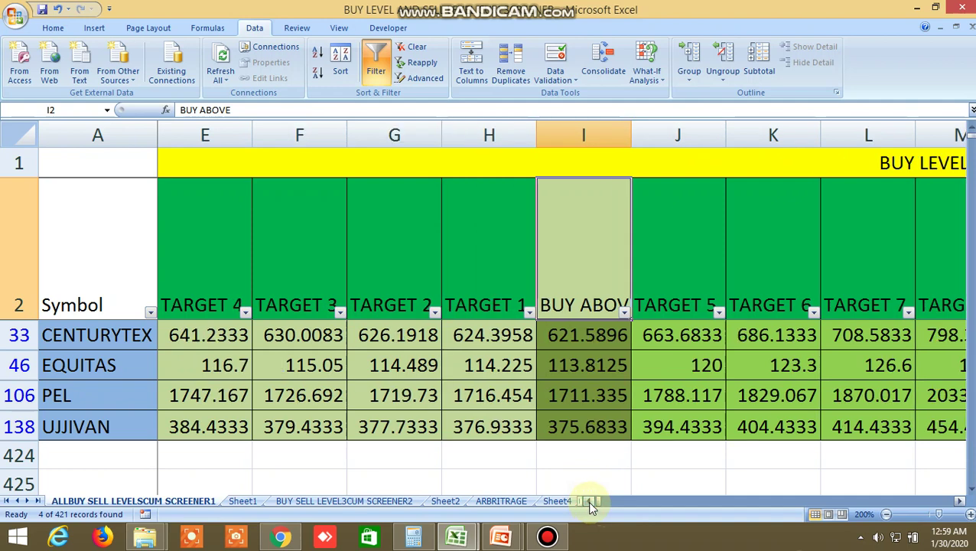
click(494, 264)
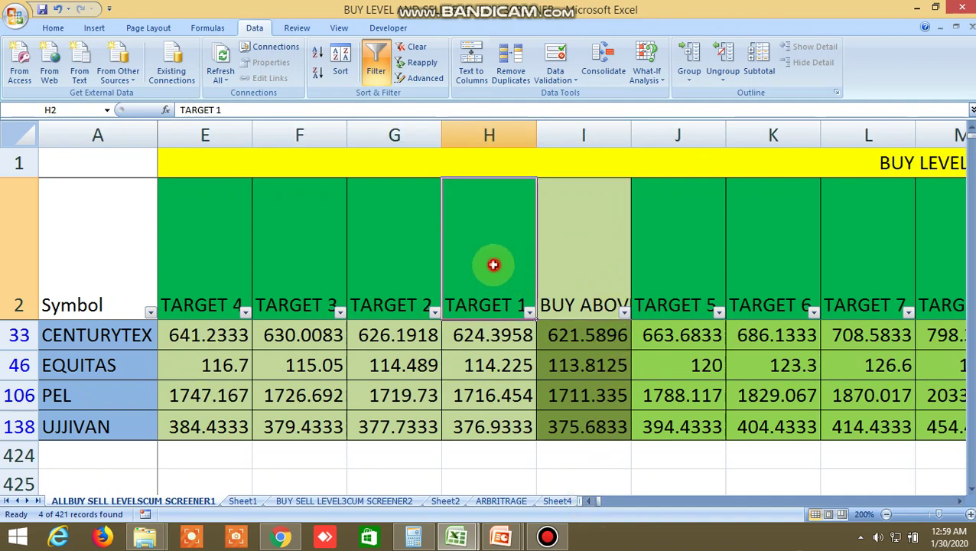
click(187, 272)
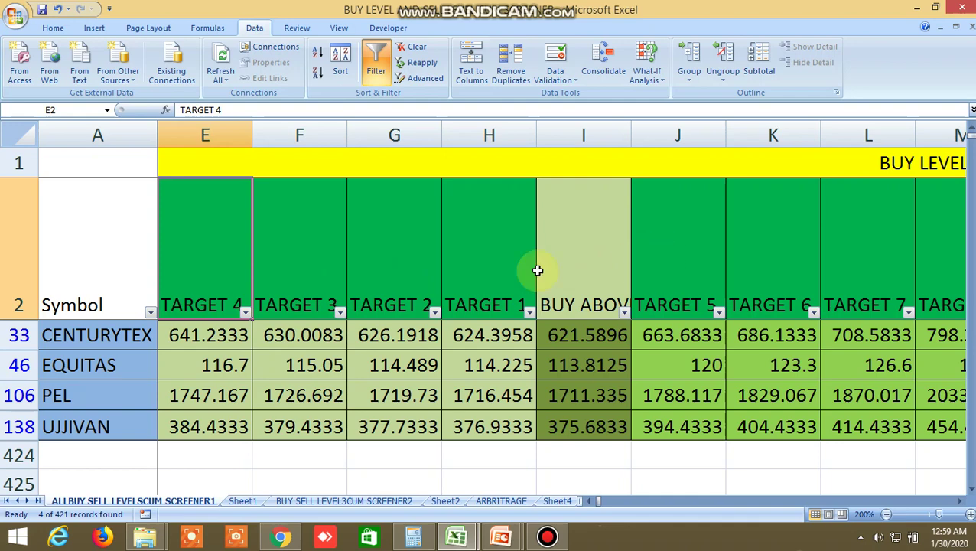
click(693, 266)
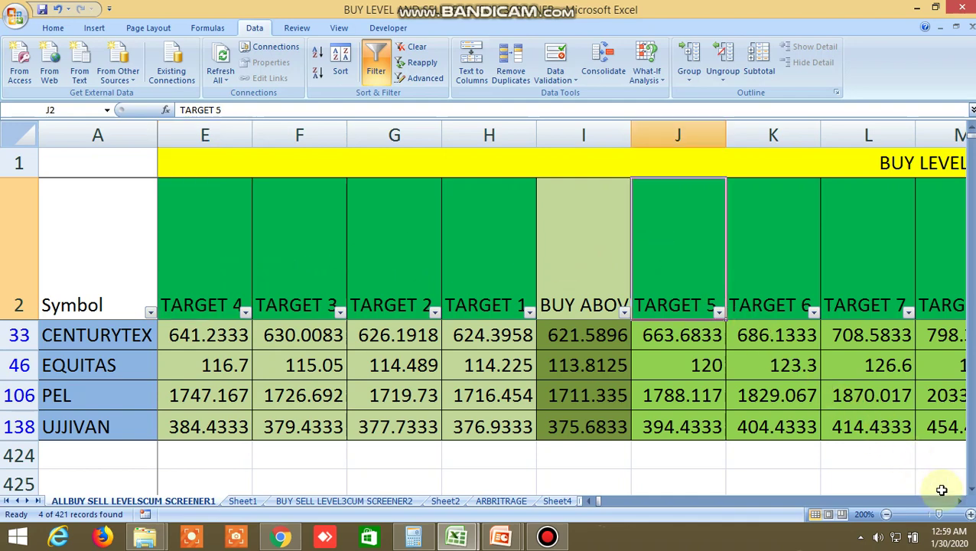
- Examine the Sell below column and the sell-side target columns 1 to 8 in BUY LEVEL AND SELL LEVELS 1
drag(959, 500, 961, 499)
click(580, 257)
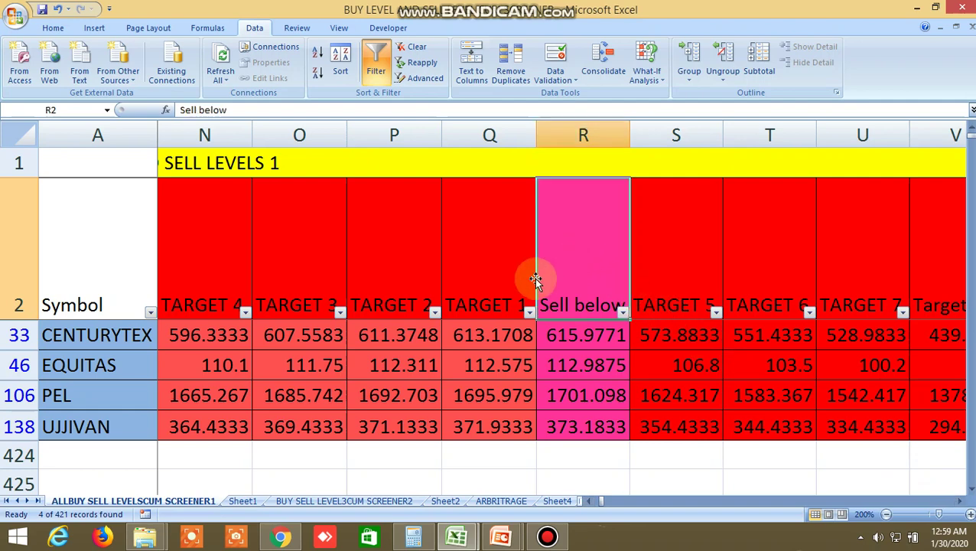
click(475, 268)
click(191, 259)
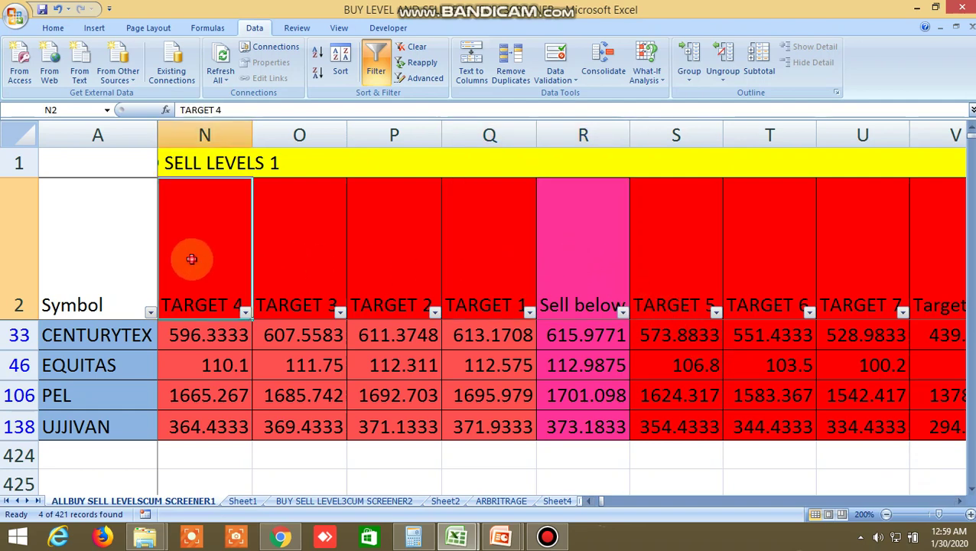
click(688, 268)
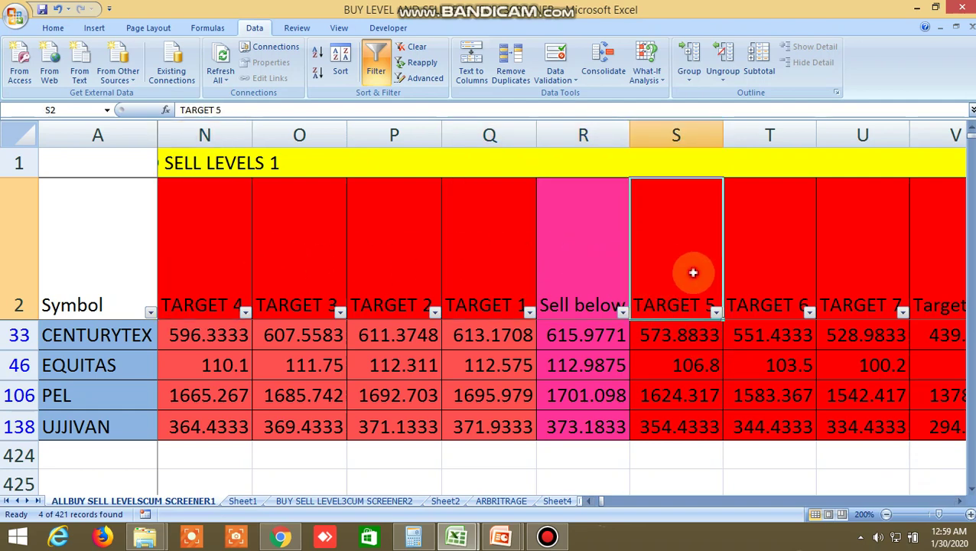
click(959, 500)
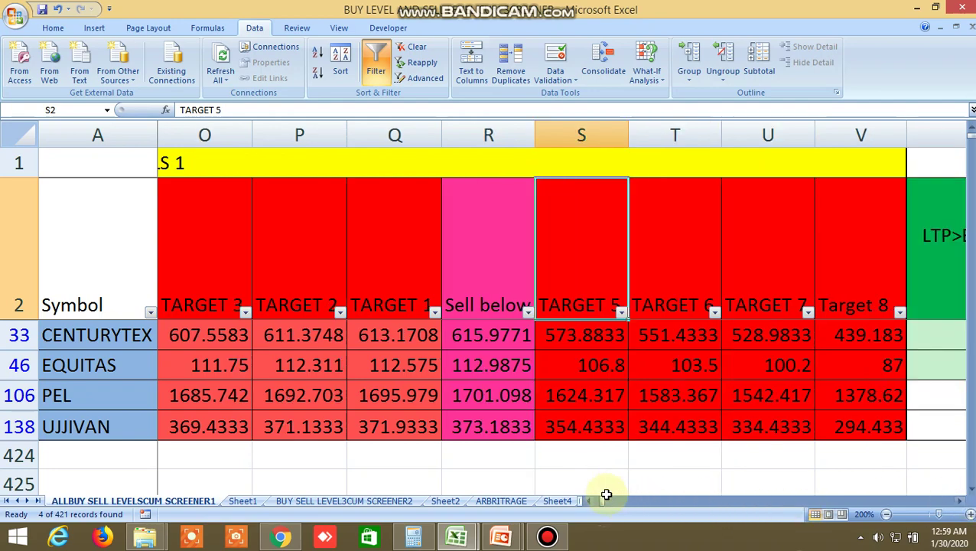
- Review the BUY ABOVE, SELL BELOW and TARGET 1 to 3 columns in BUY LEVEL AND SELL LEVELS 2
drag(608, 496, 604, 503)
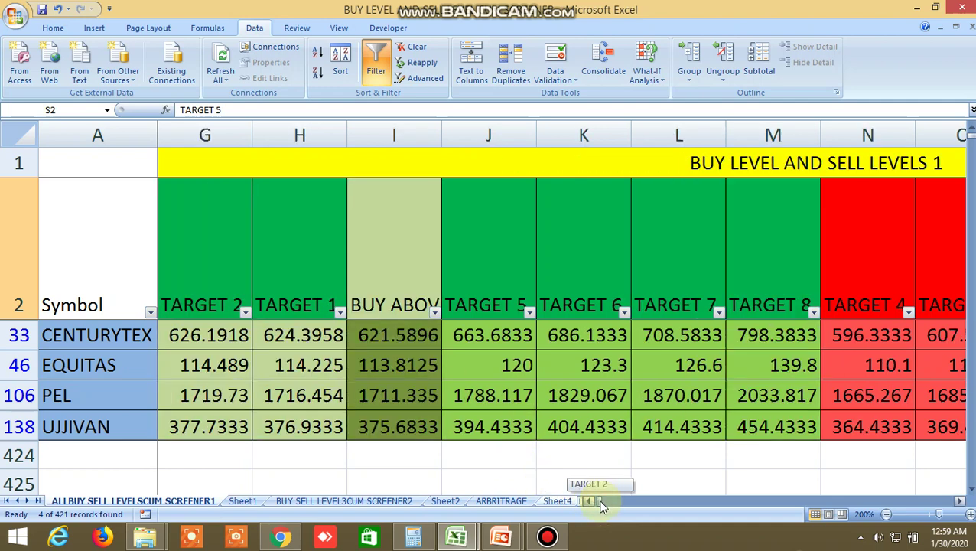
drag(601, 505, 608, 506)
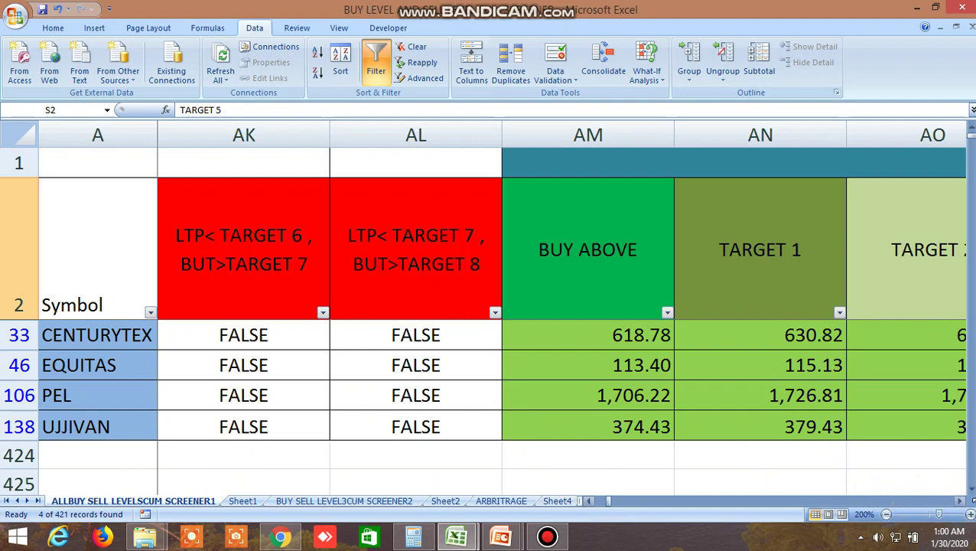
click(959, 501)
click(960, 501)
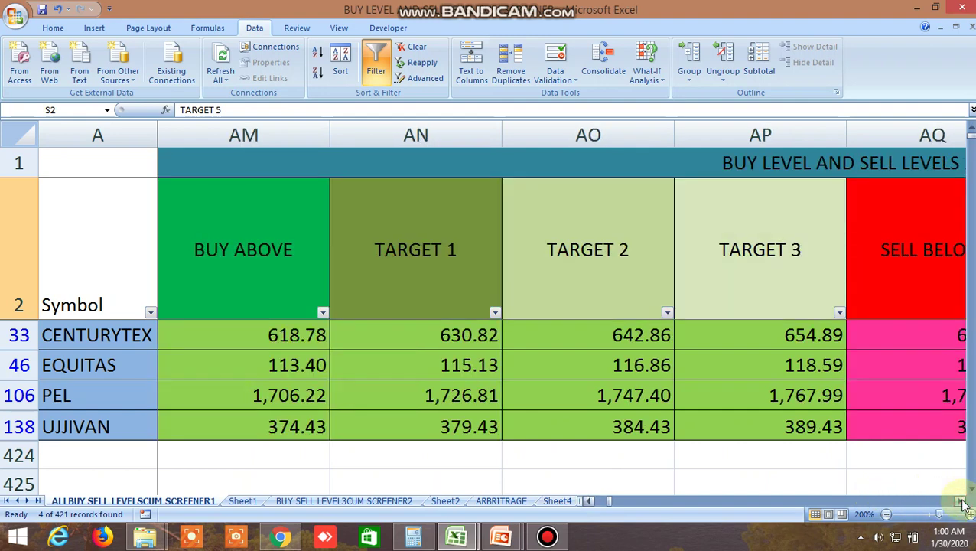
click(960, 501)
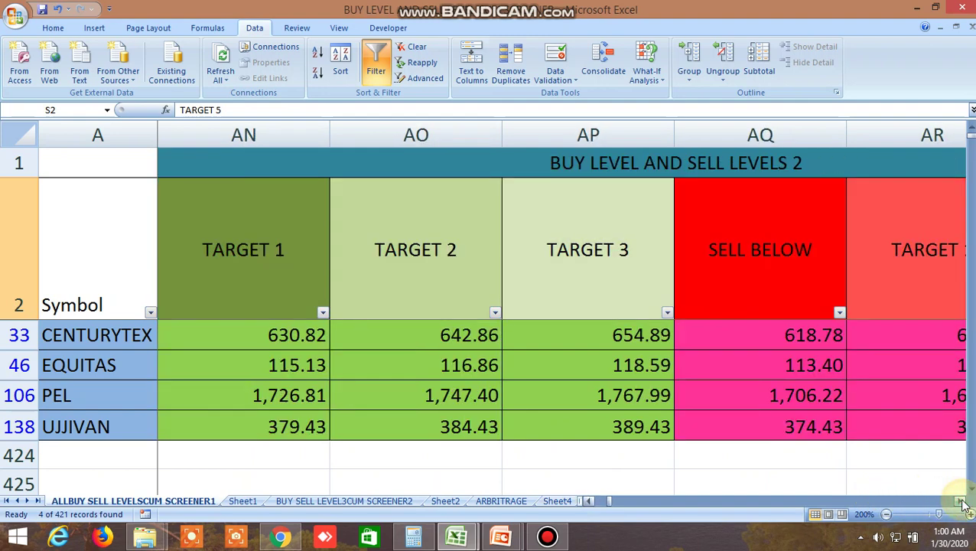
click(959, 501)
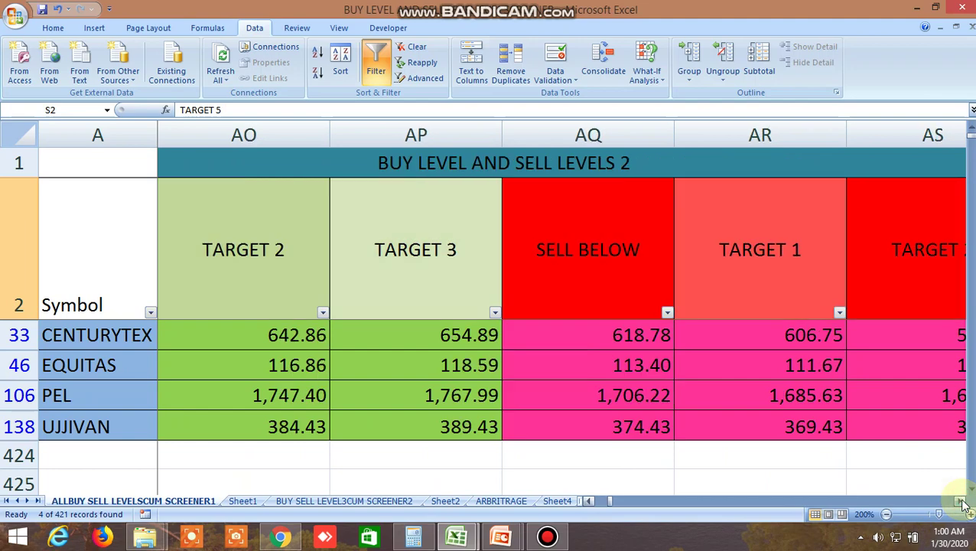
click(960, 501)
click(960, 501)
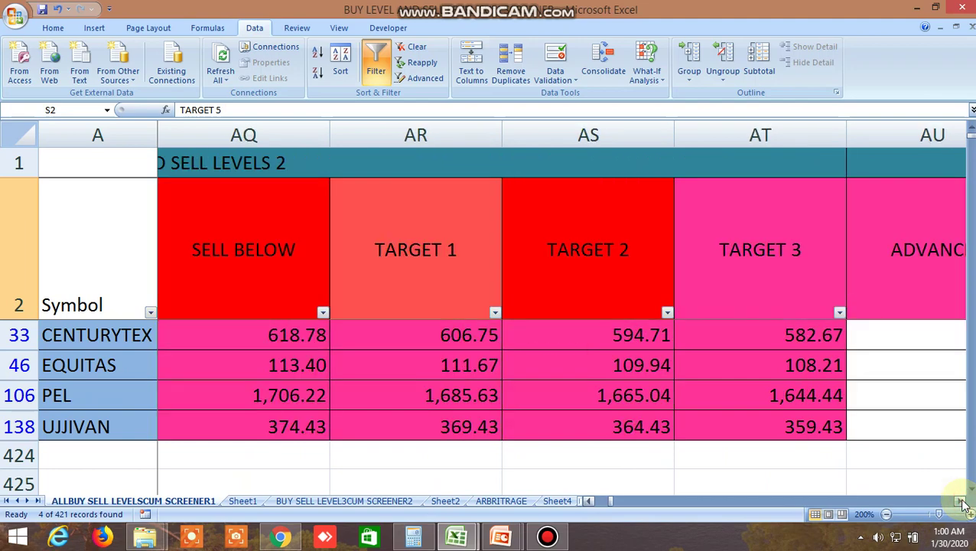
- Examine the R1 to R7 resistance columns and the S1 support column onward in BUY LEVEL AND SELL LEVELS 3
drag(960, 501, 962, 504)
click(174, 242)
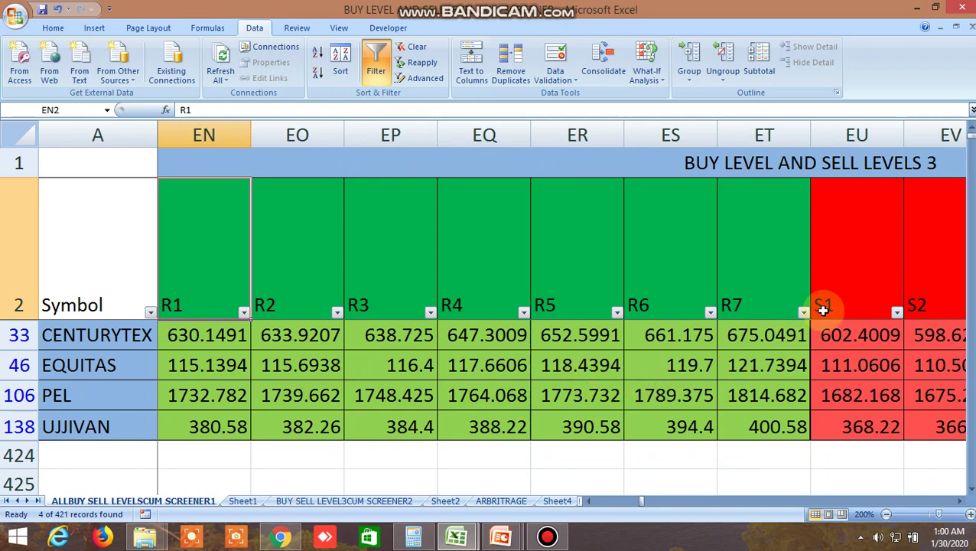
click(823, 308)
click(961, 503)
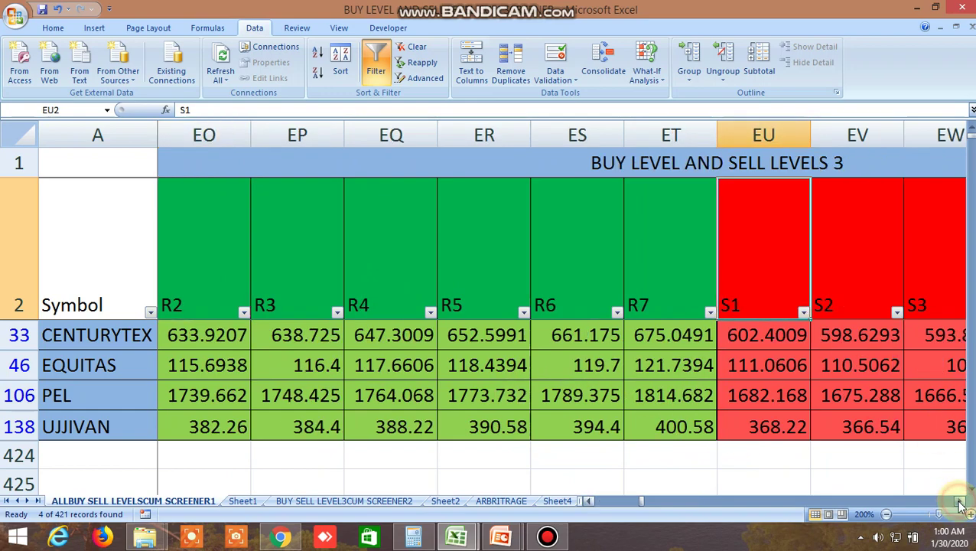
- Review the PIVOT POINT resistance and support columns and the comparison of LTP against the pivot ranges
drag(962, 504, 961, 503)
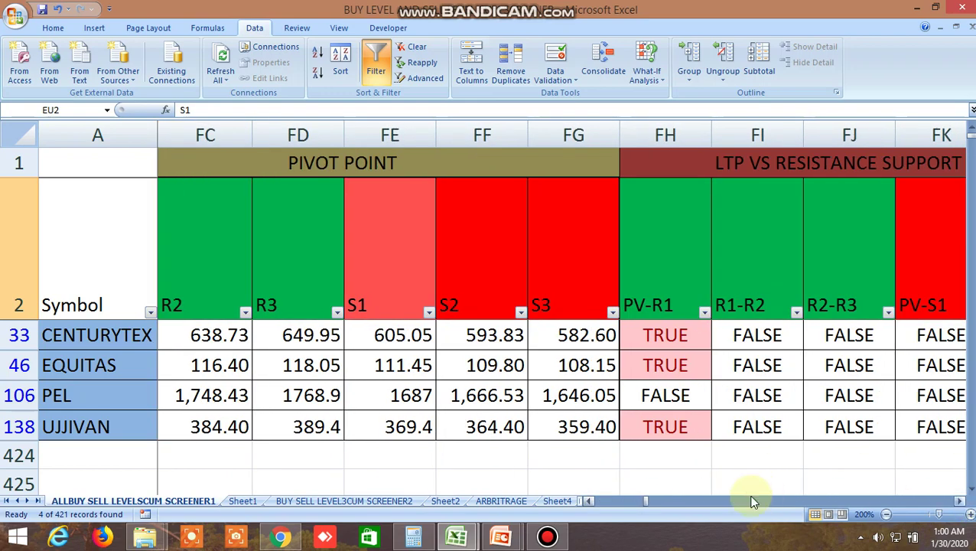
click(589, 501)
click(589, 501)
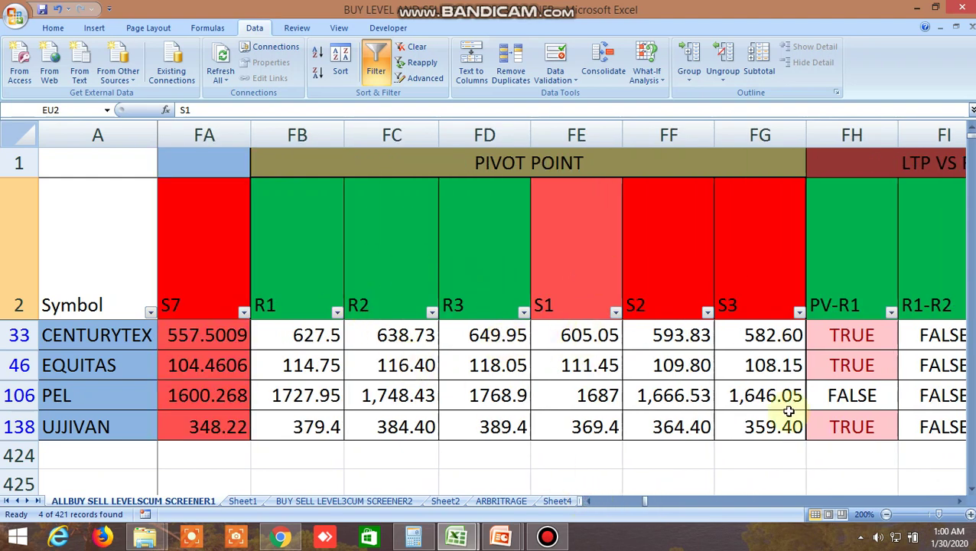
click(959, 501)
click(959, 501)
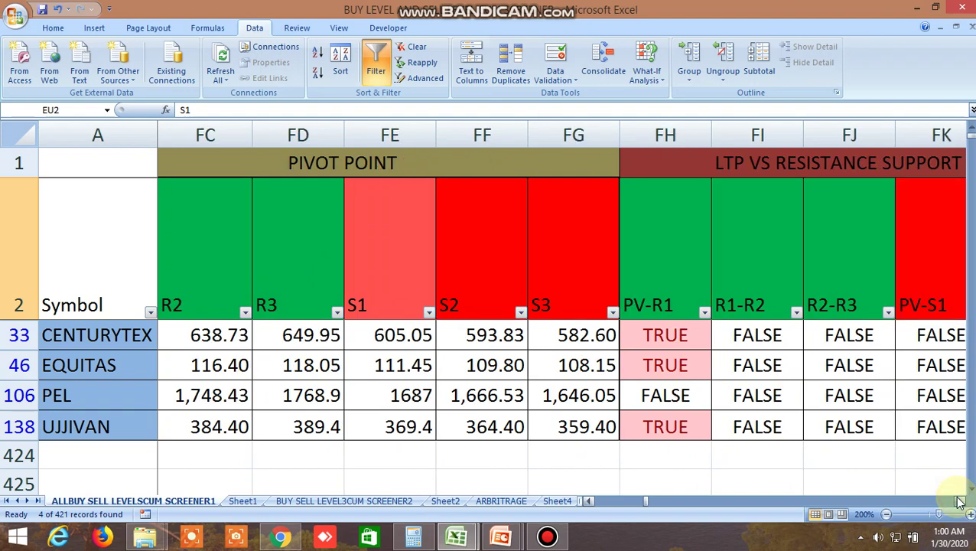
click(959, 501)
click(960, 501)
click(960, 501)
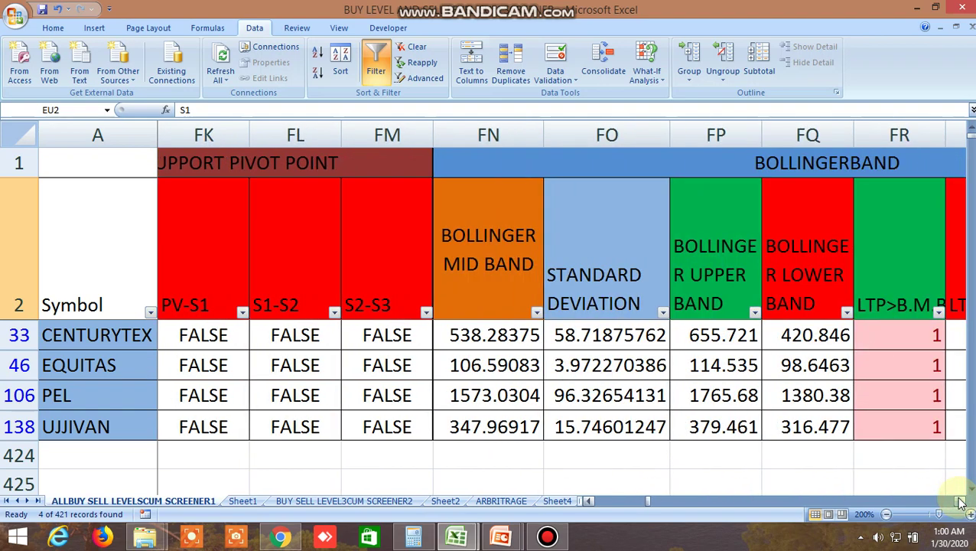
- Review the BOLLINGERBAND columns, including the mid, upper and lower bands and their LTP comparisons
click(960, 501)
click(959, 501)
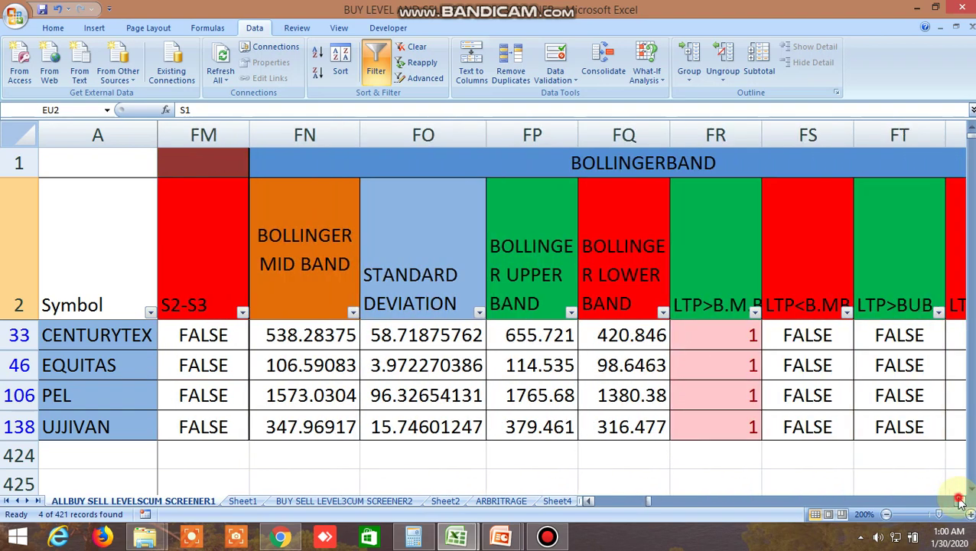
click(960, 501)
click(960, 501)
click(960, 501)
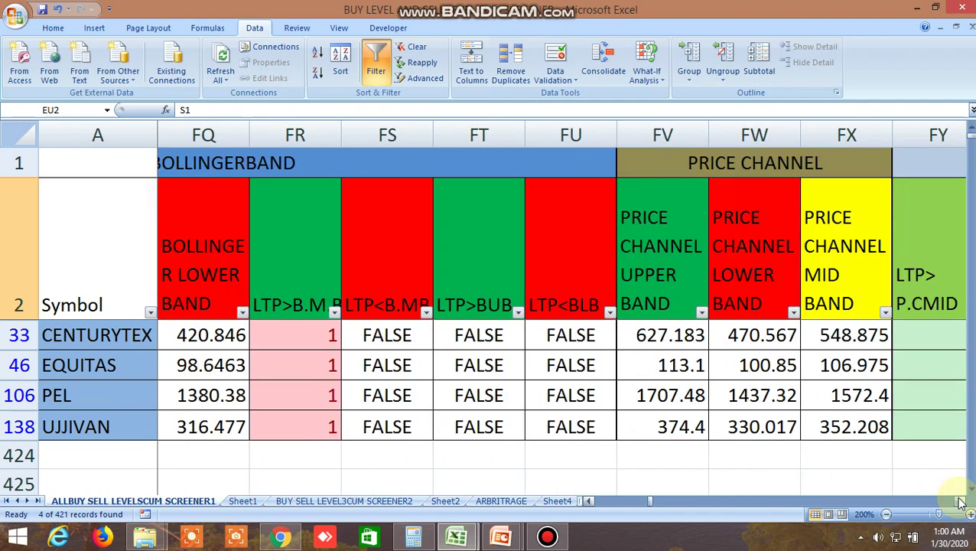
- Review the PRICE CHANNEL band columns and the LTP VS PC CHANNEL comparisons
click(960, 501)
click(960, 501)
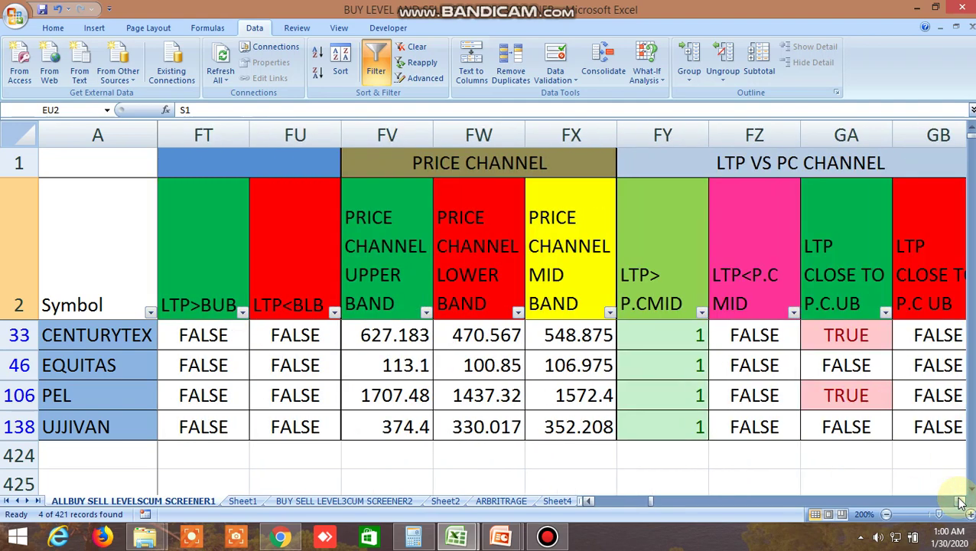
click(960, 501)
click(960, 501)
click(959, 501)
click(959, 501)
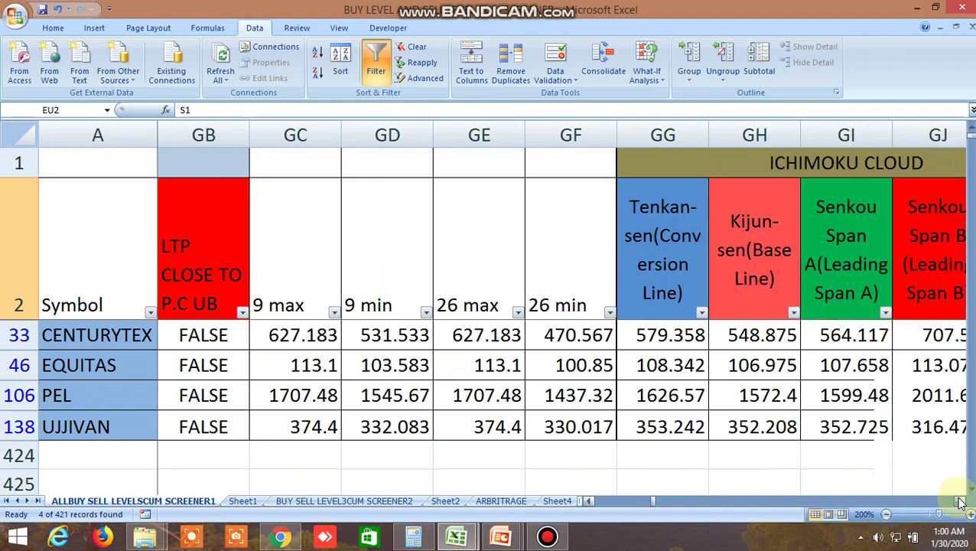
- Look through the ICHIMOKU CLOUD columns and the 52-week high, 52-week low and traded value columns
click(960, 501)
click(960, 501)
click(960, 501)
click(960, 500)
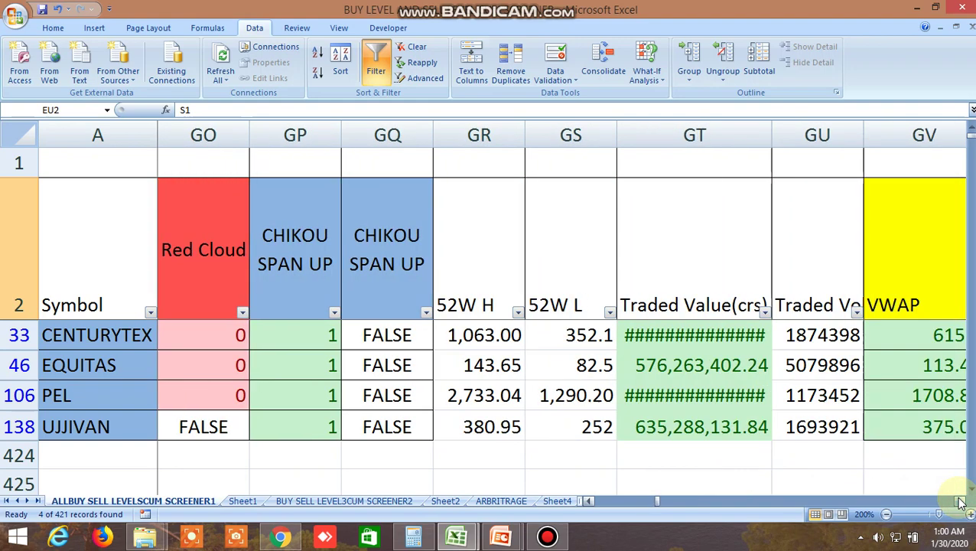
- Examine the VWAP comparisons and the TOP LINE, MID LINE and BOTTOM LINE columns of the TIRONE LEVEL section
click(960, 501)
click(960, 501)
click(960, 501)
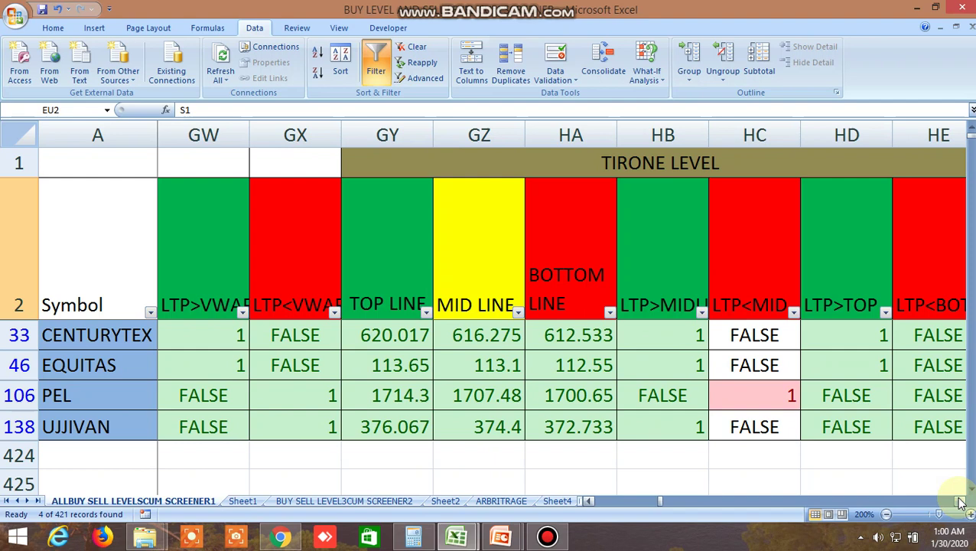
click(409, 283)
click(496, 274)
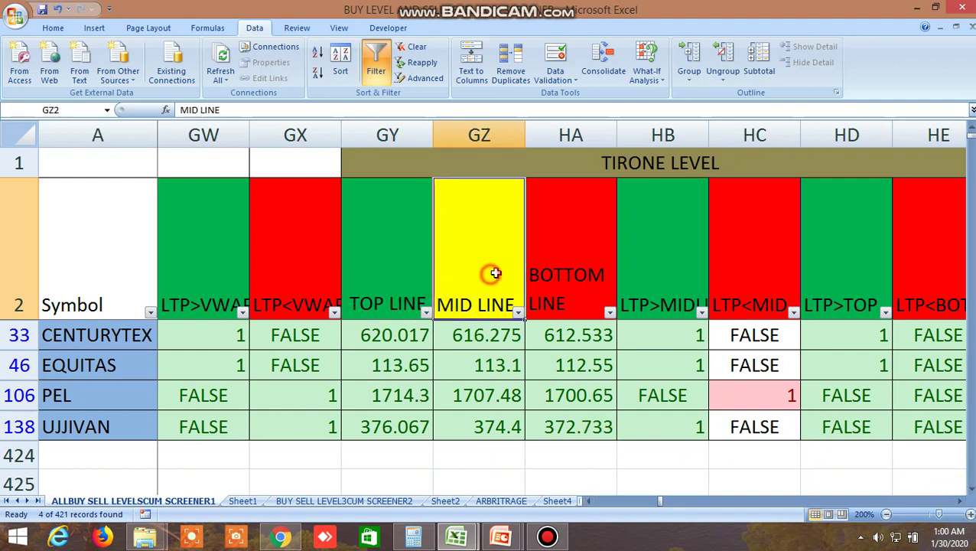
click(562, 262)
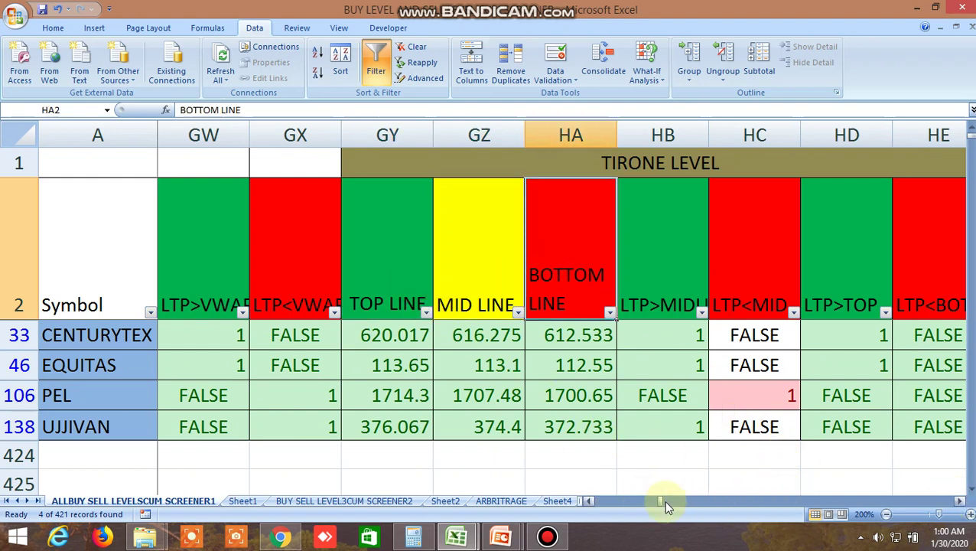
- Return to the first columns of the sheet and remove the filter to show every stock record
click(663, 501)
drag(665, 501, 579, 505)
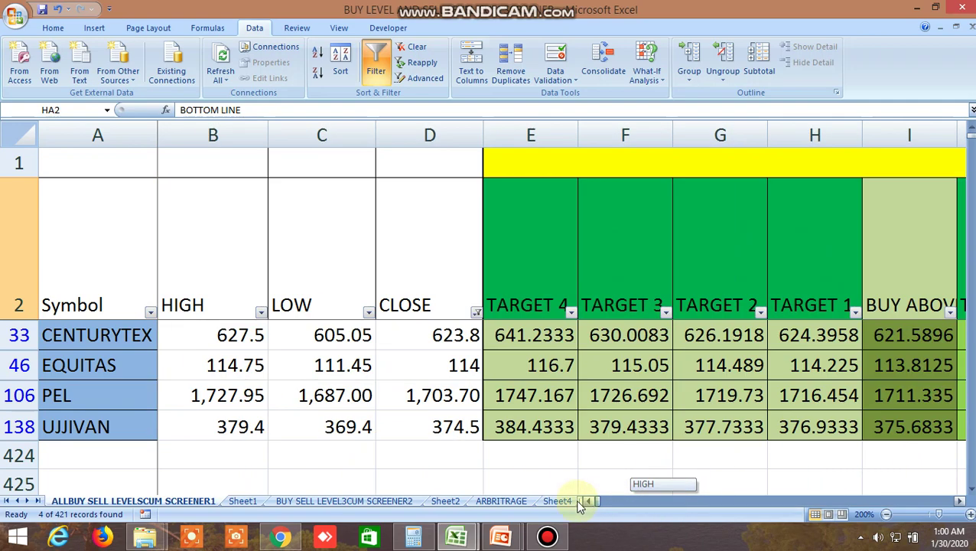
click(379, 65)
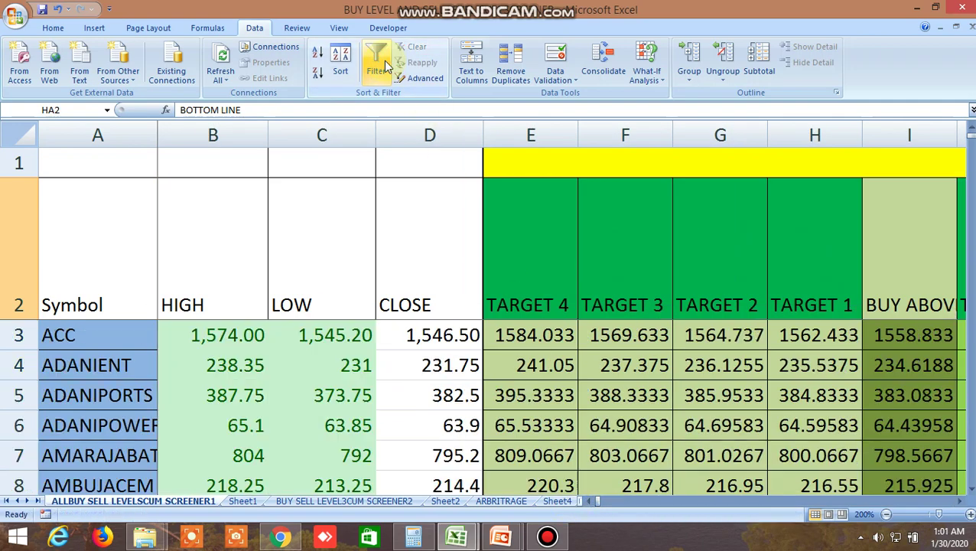
- Look down the full stock list past the COMMODITY heading to the NIFTY & BANKNIFTY rows
scroll(673, 413, down, 5)
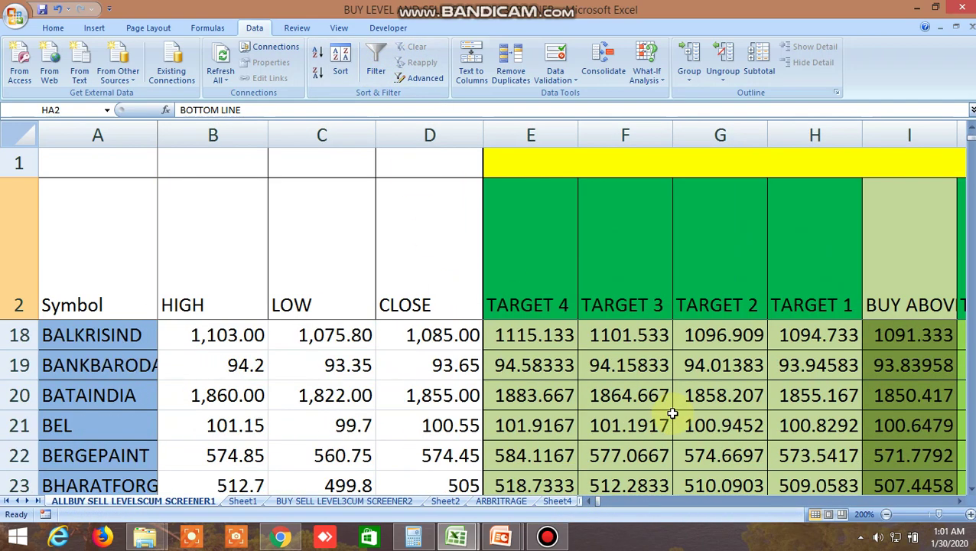
scroll(672, 413, down, 12)
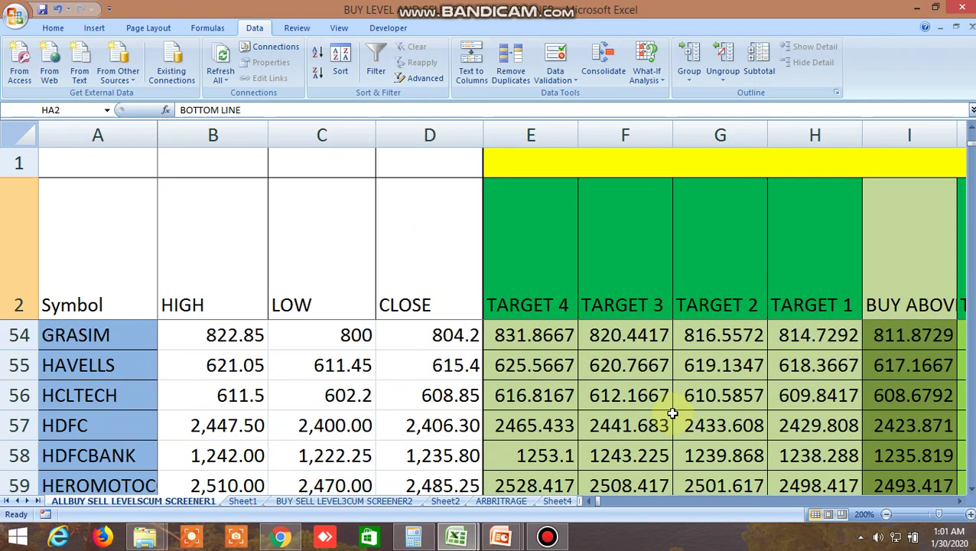
scroll(671, 413, down, 16)
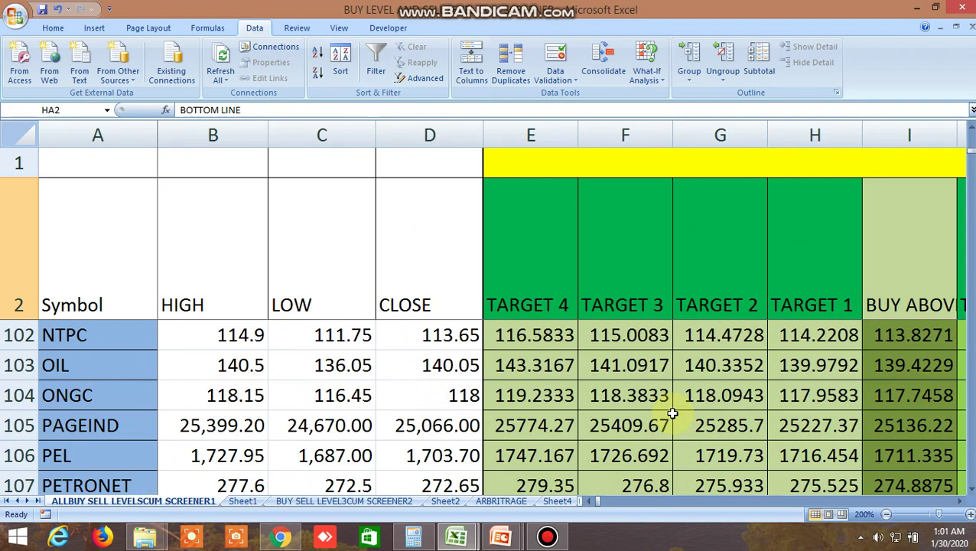
scroll(672, 413, down, 13)
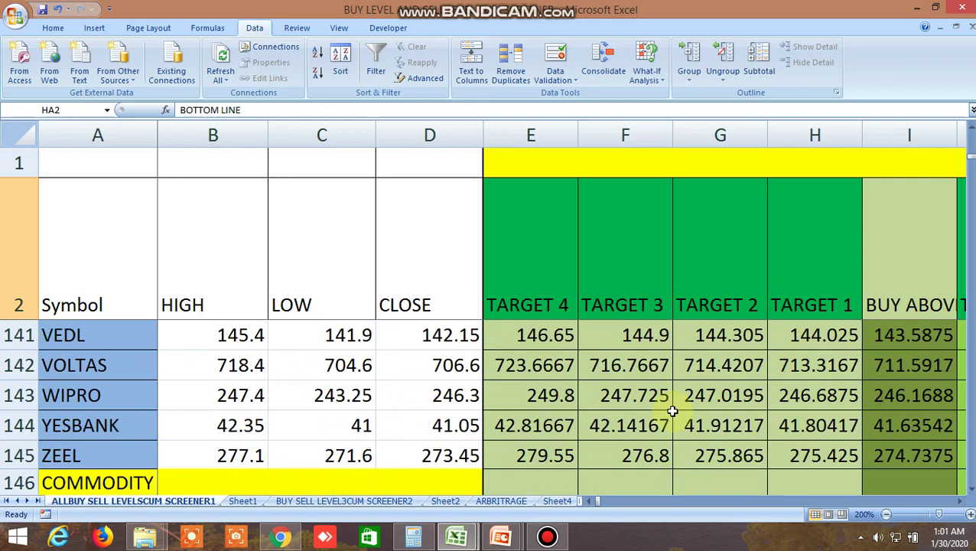
scroll(672, 412, down, 4)
scroll(671, 412, up, 2)
scroll(671, 411, down, 3)
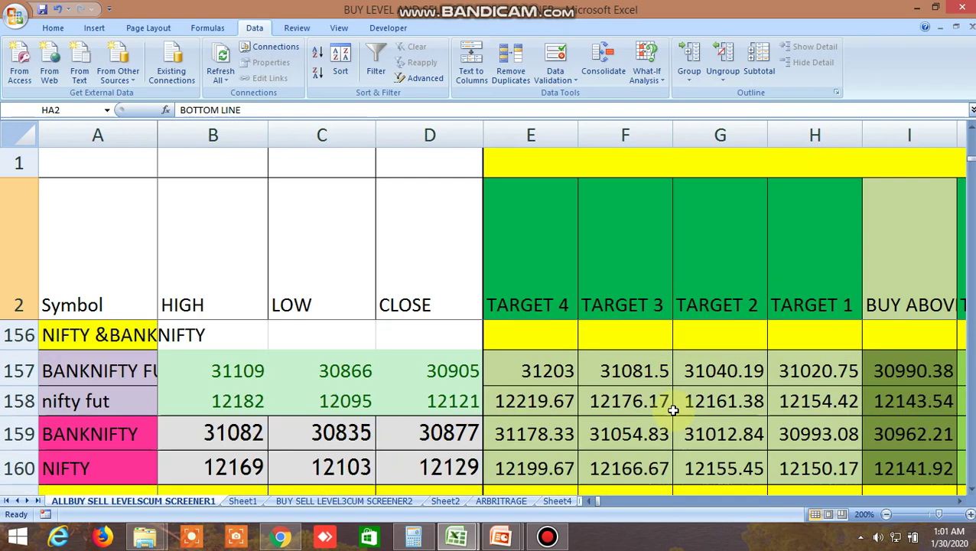
- Go through the BANKNIFTY FUT, nifty fut, BANKNIFTY and NIFTY symbols one by one
click(93, 377)
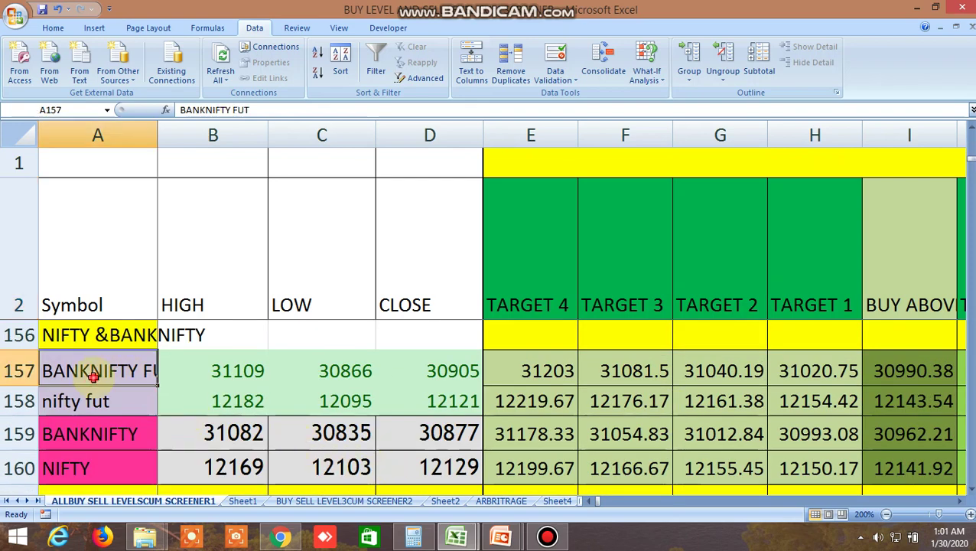
click(98, 396)
click(93, 436)
click(80, 464)
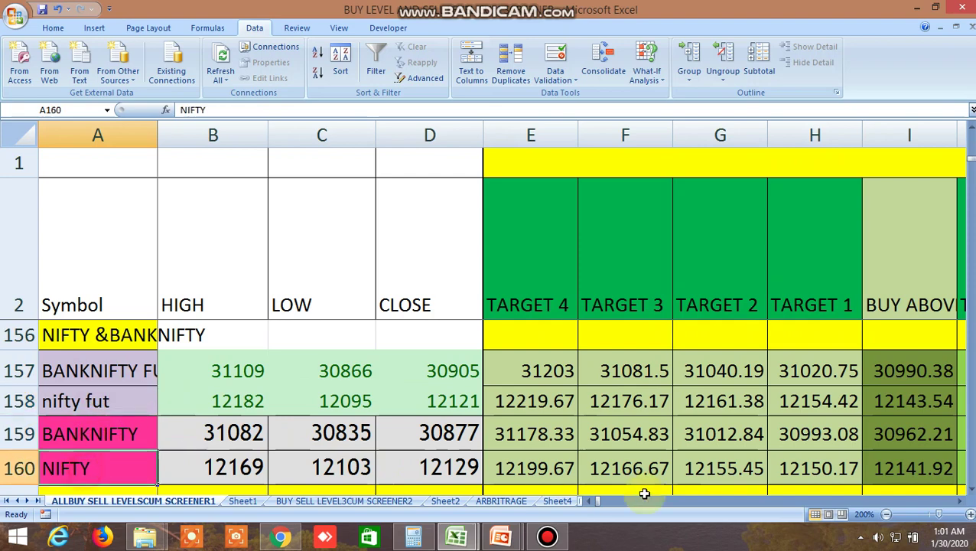
- Review the BUY LEVEL AND SELL LEVELS 1 target columns for the NIFTY and BANKNIFTY rows
click(962, 501)
click(961, 501)
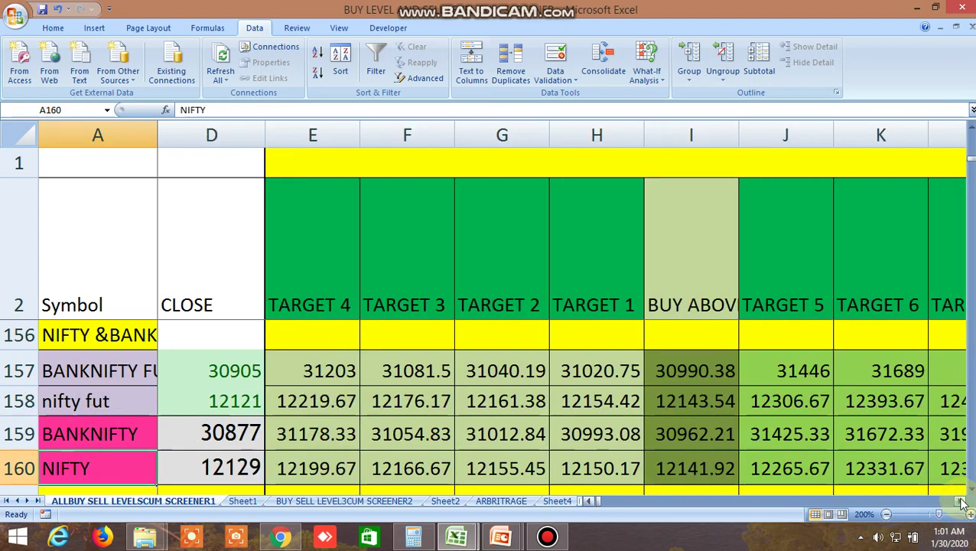
click(961, 501)
click(961, 501)
click(961, 501)
click(961, 501)
click(961, 501)
click(961, 501)
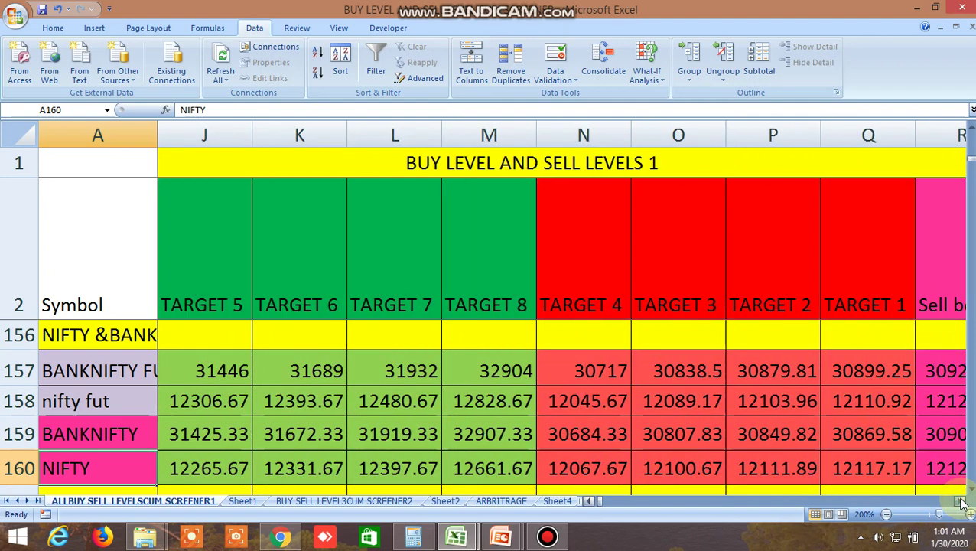
- Examine the columns comparing LTP with the buy level and targets for the index rows
click(961, 501)
click(962, 501)
click(961, 501)
click(961, 501)
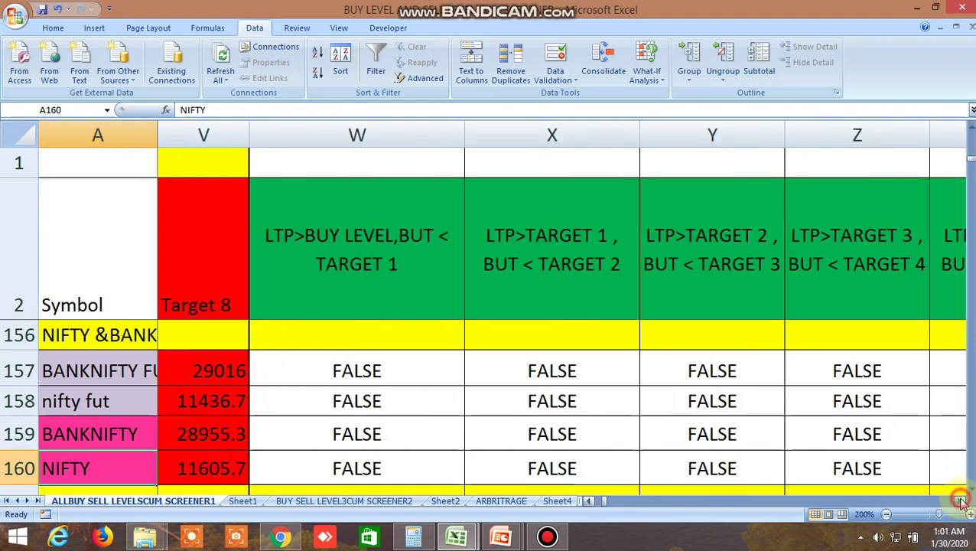
click(962, 501)
click(961, 501)
click(961, 501)
click(961, 501)
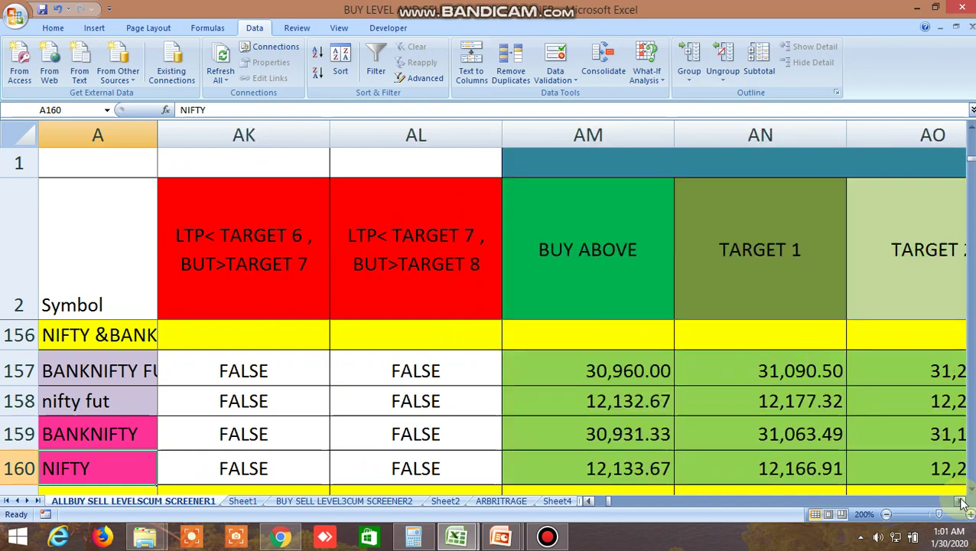
- Look through the second set of buy and sell targets and the ADVANCE and DECLINE columns for the index rows
click(962, 501)
click(962, 501)
click(961, 500)
click(962, 501)
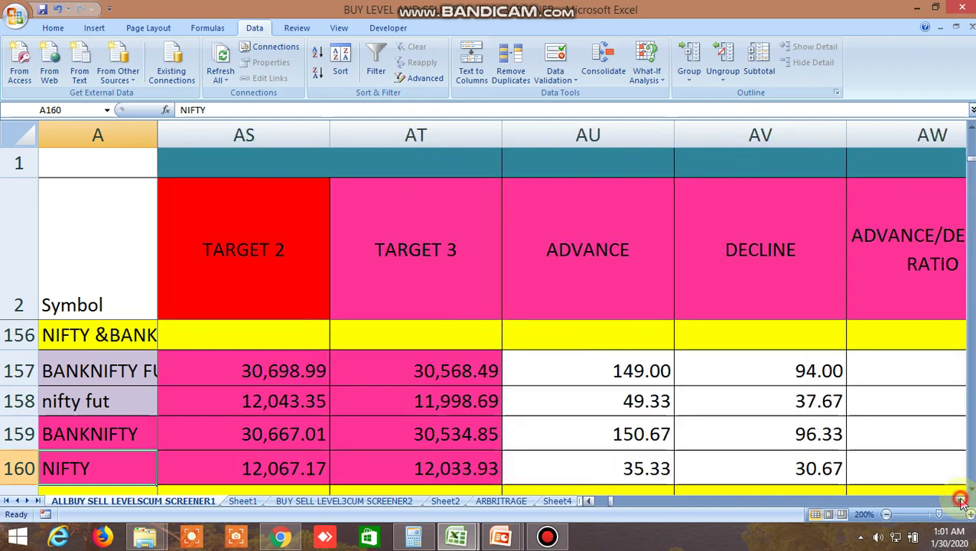
click(961, 501)
click(962, 501)
click(961, 501)
click(961, 501)
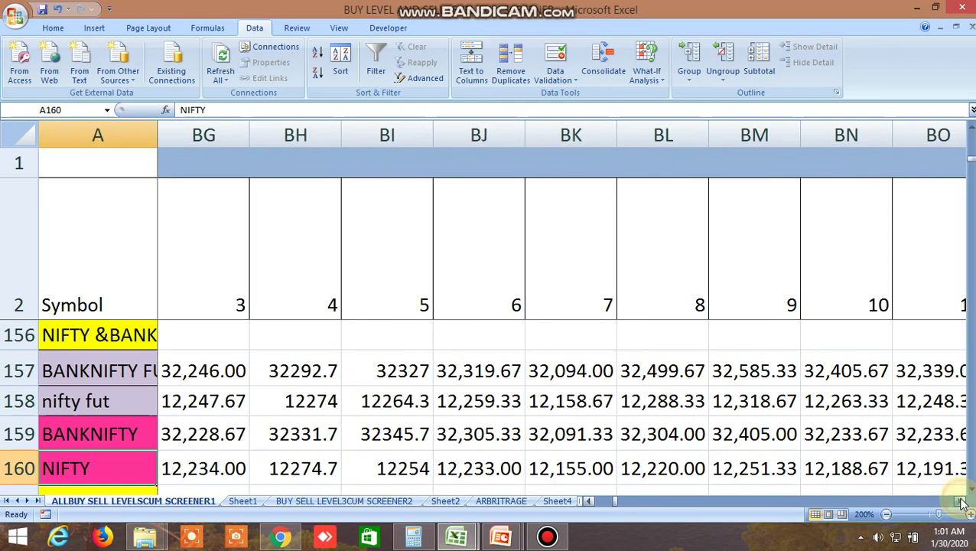
- Look across the MA, EMA and DEMA columns to the NORMDIST and PROBABILITY 30 sections for the index rows
click(961, 501)
click(962, 501)
click(961, 501)
click(961, 501)
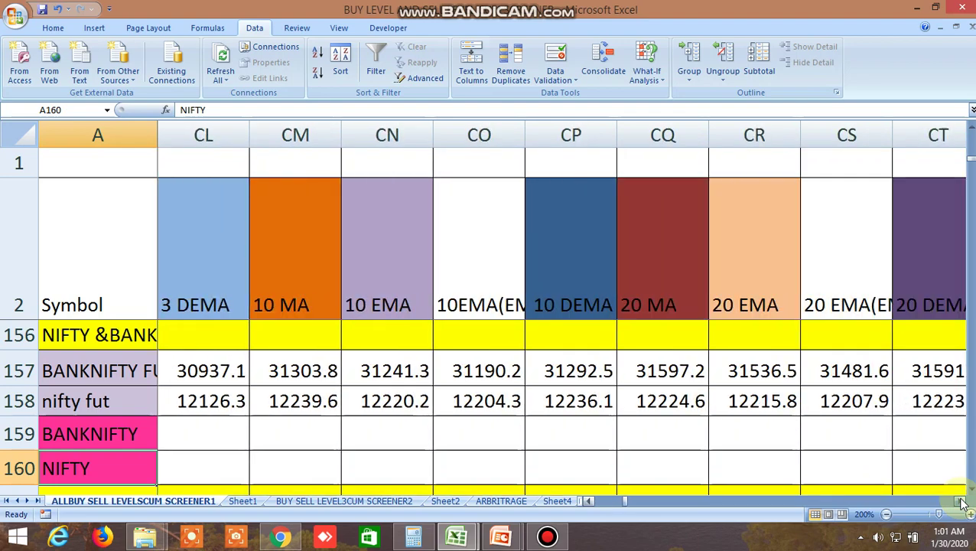
click(961, 501)
click(961, 501)
click(962, 501)
click(962, 501)
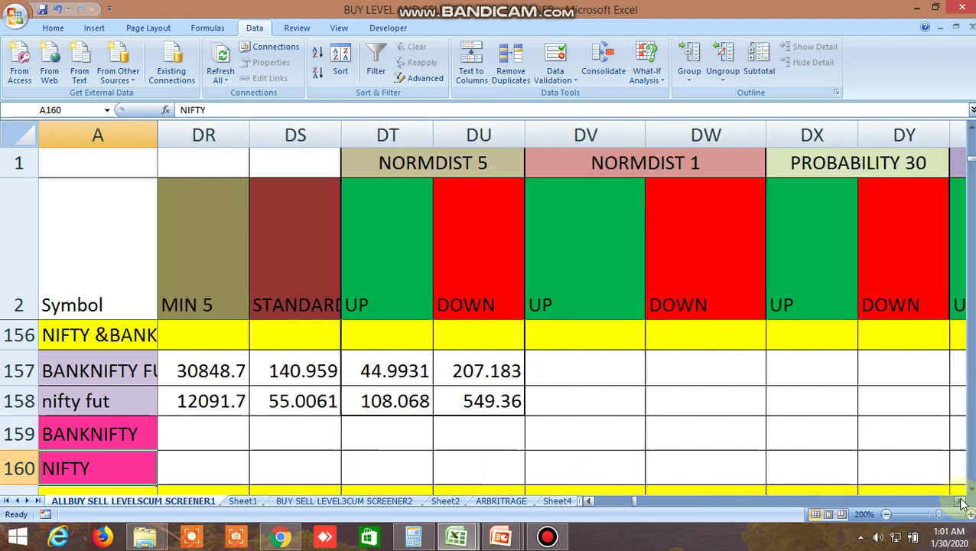
- Review the EMA 5-8-13 CROSSOVER and the R levels of BUY LEVEL AND SELL LEVELS 3 for the index rows
click(961, 501)
click(962, 501)
click(961, 501)
click(961, 501)
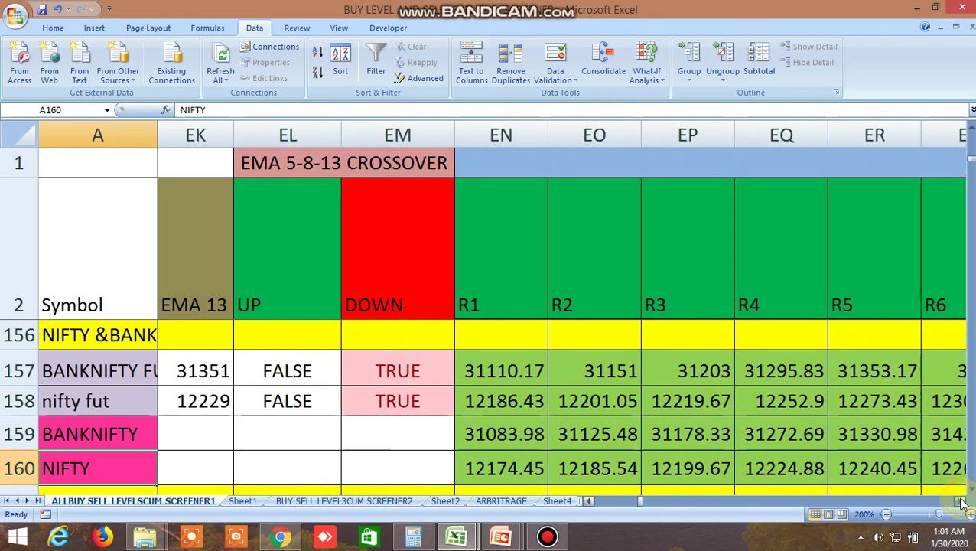
click(962, 501)
click(961, 501)
click(961, 501)
click(961, 501)
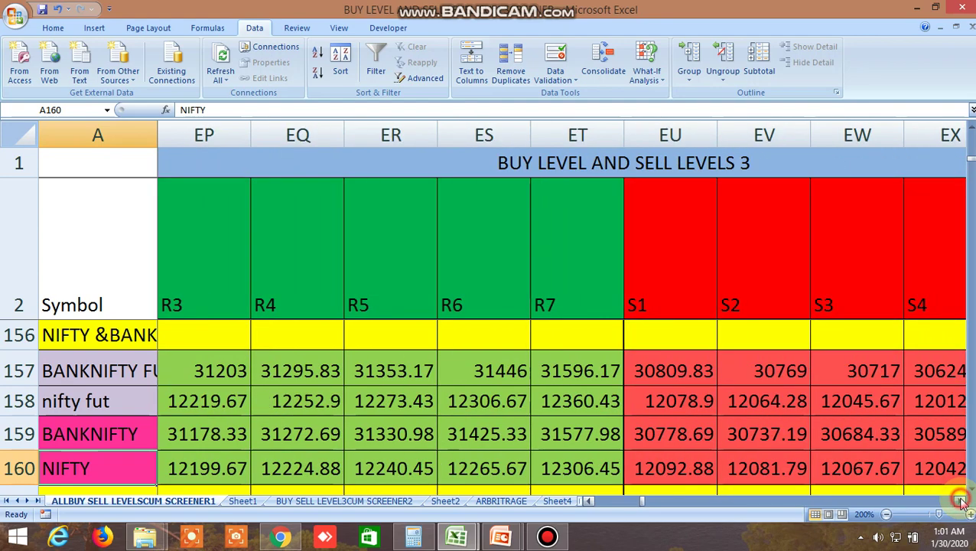
- Examine the remaining S levels, the PIVOT POINT columns and the pivot support and resistance ranges for the index rows
click(961, 501)
click(961, 500)
click(961, 501)
click(961, 501)
click(961, 501)
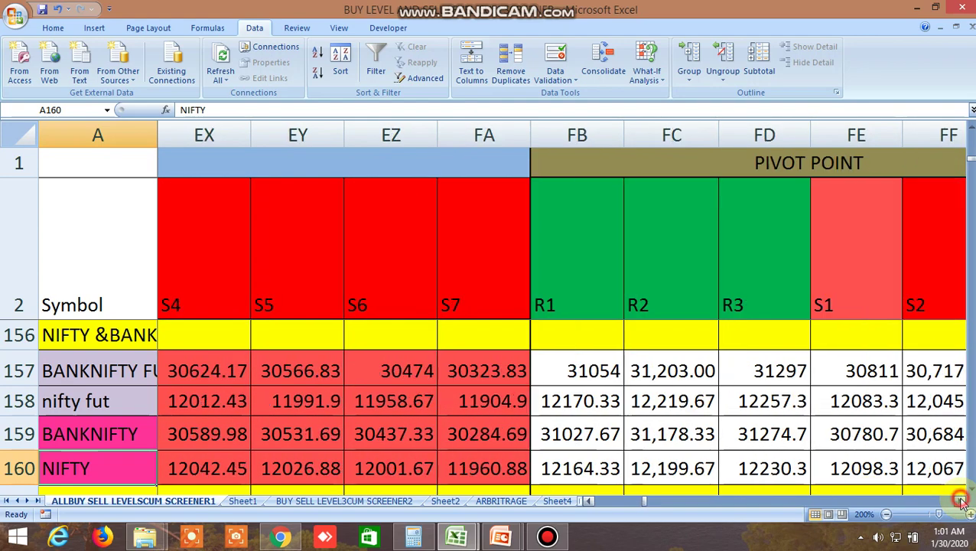
click(961, 501)
click(961, 501)
click(962, 501)
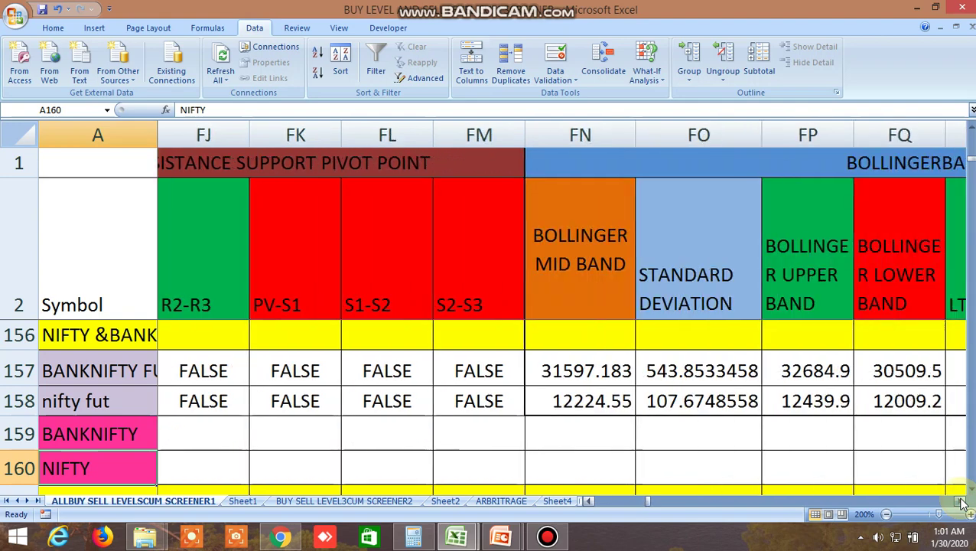
- Look through the BOLLINGERBAND, PRICE CHANNEL and LTP VS PC CHANNEL sections for the index rows
click(961, 501)
click(961, 501)
click(961, 501)
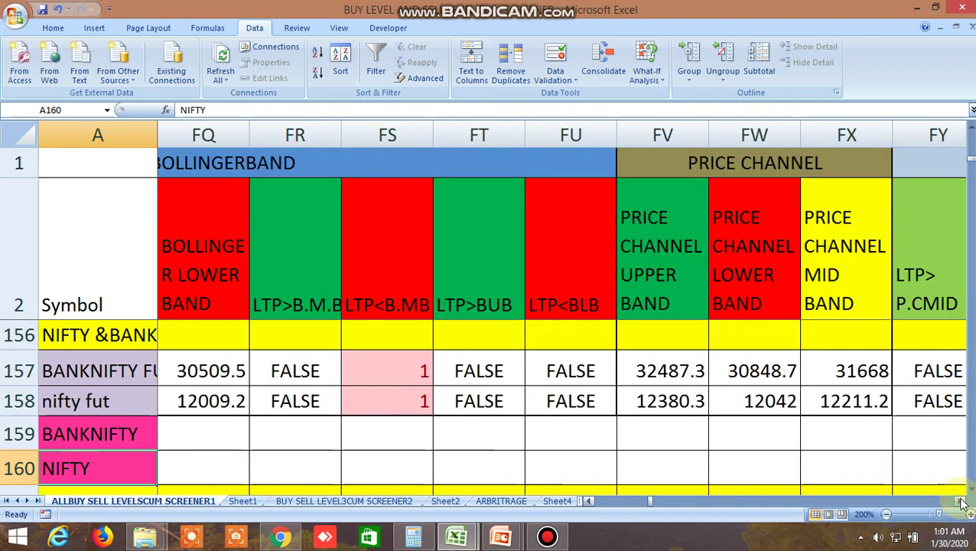
click(961, 501)
click(961, 501)
click(962, 501)
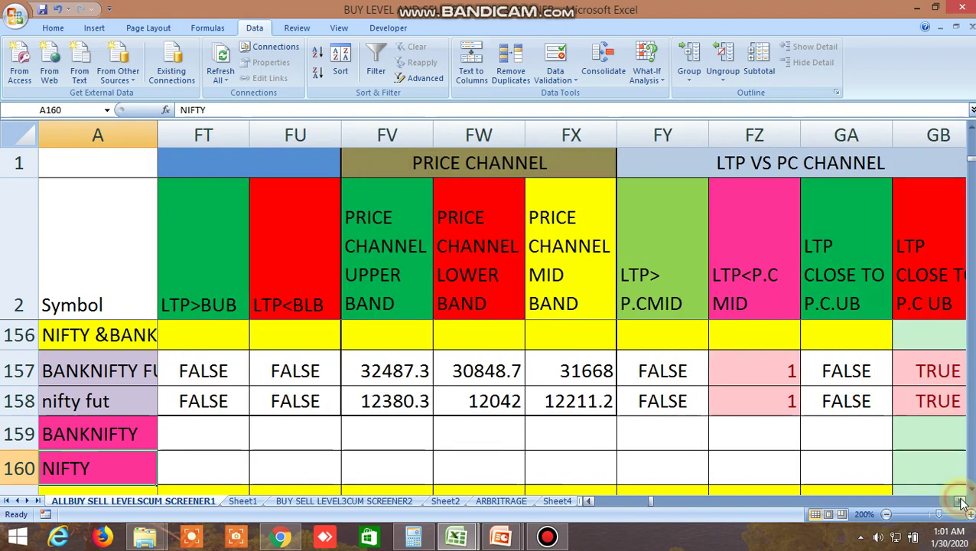
click(961, 501)
click(962, 501)
click(961, 501)
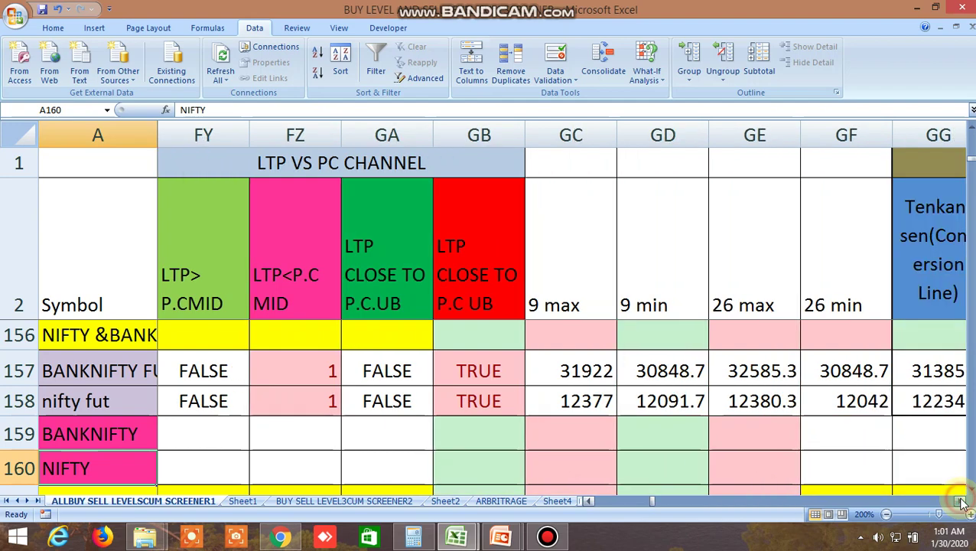
- Look past the 52-week, traded value and VWAP columns to the TIRONE LEVEL and linear regression columns for the index rows
click(961, 501)
click(961, 501)
click(962, 501)
click(961, 501)
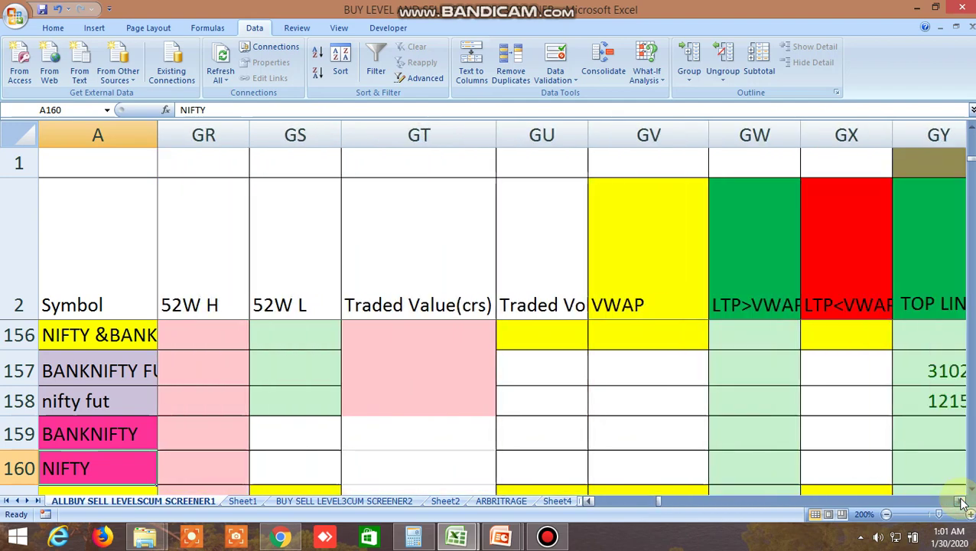
click(961, 500)
click(962, 501)
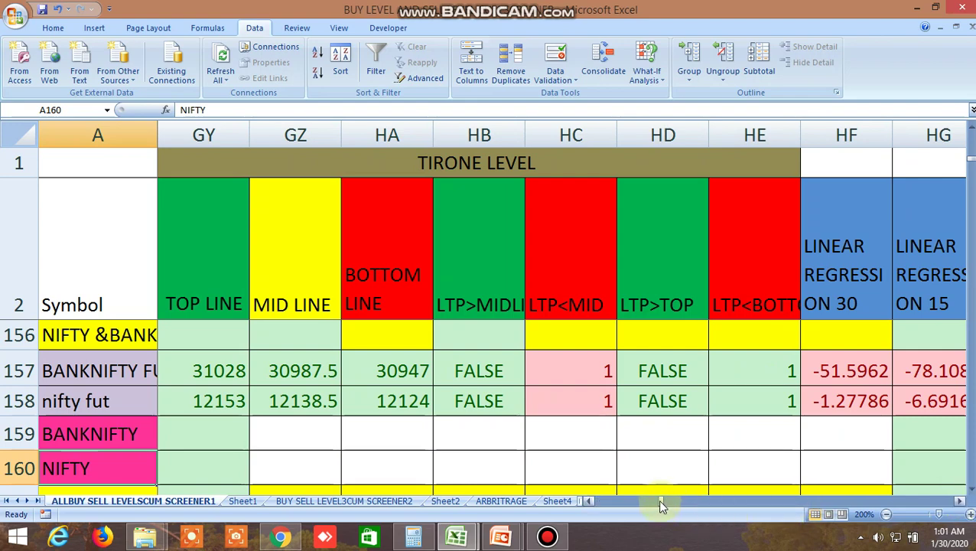
- Go back to the early columns, move up to the commodity rows and look across their columns to TIRONE LEVEL
drag(660, 504, 599, 505)
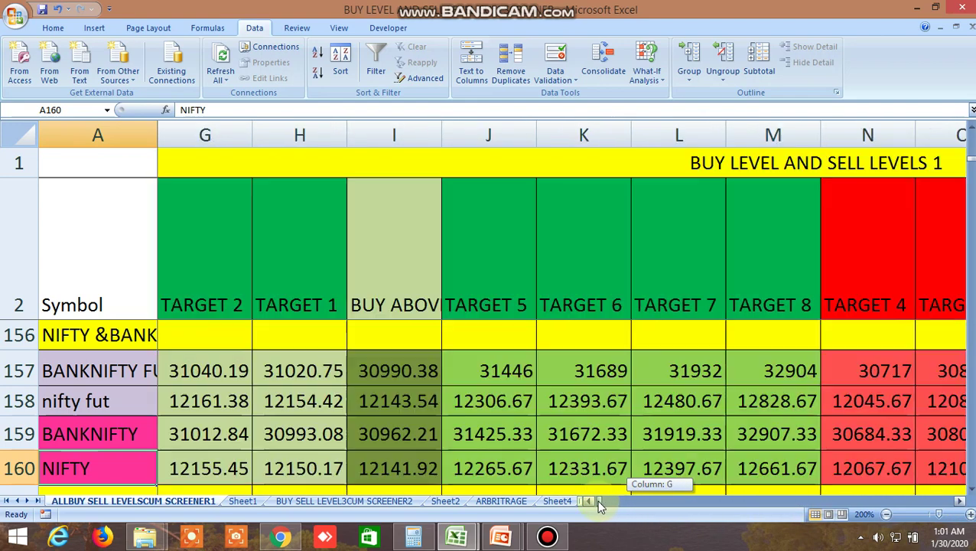
scroll(502, 455, up, 3)
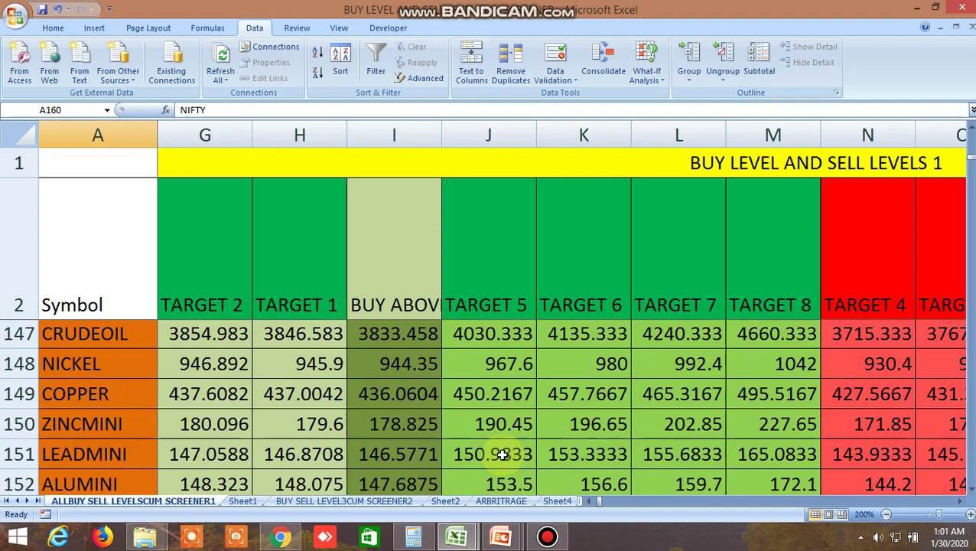
drag(959, 500, 960, 498)
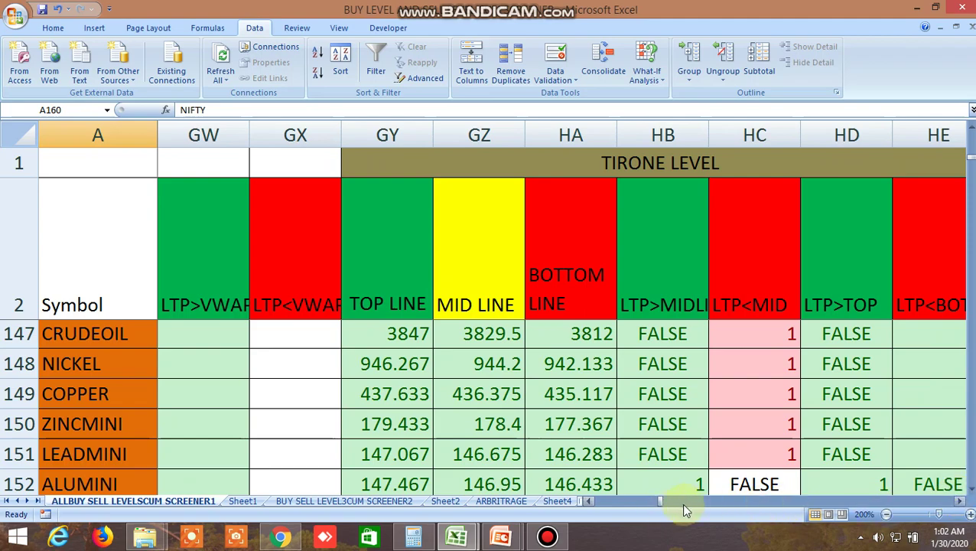
- Return to the HIGH, LOW and CLOSE columns and look through the commodity rows down to NATURAL GAS
drag(658, 498, 594, 499)
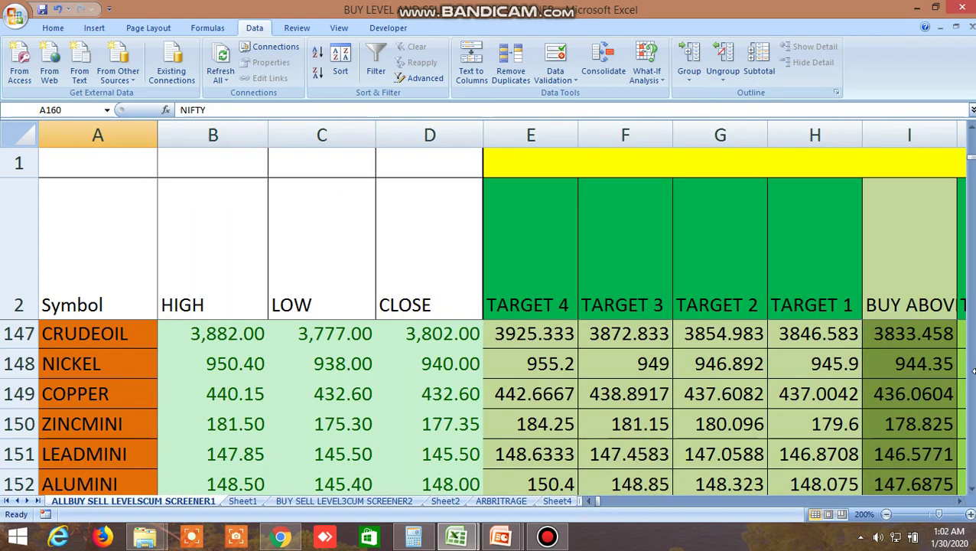
click(972, 491)
click(972, 490)
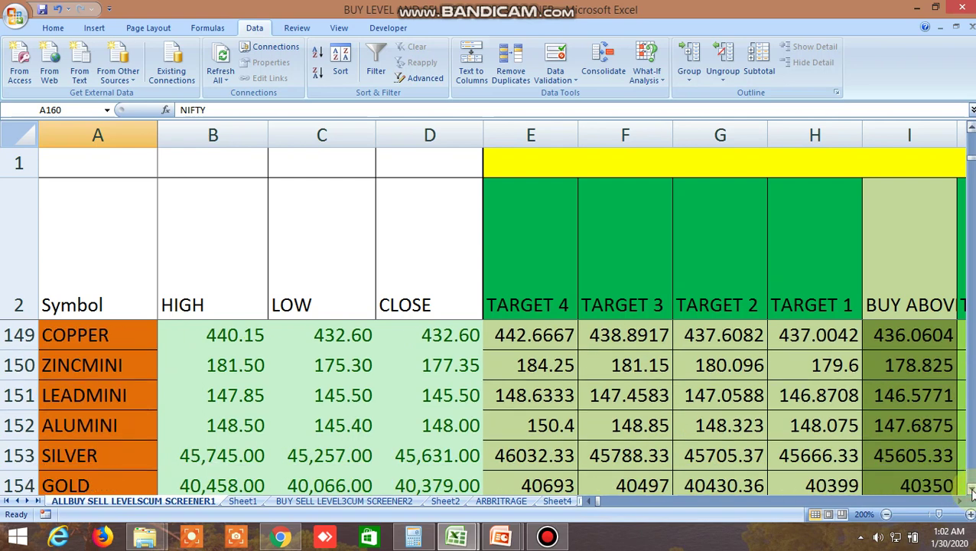
click(971, 490)
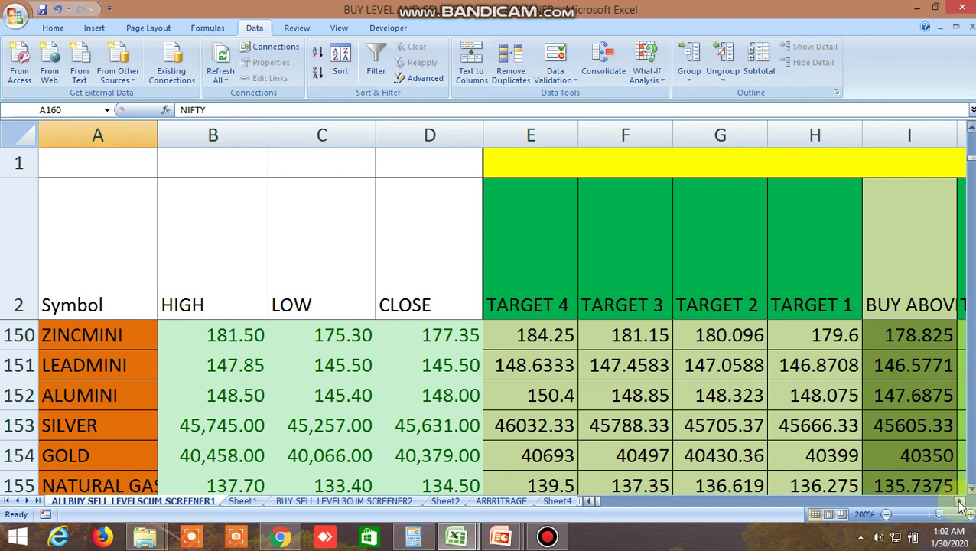
- Review the BUY LEVEL AND SELL LEVELS 1 targets for the commodity rows from ZINCMINI to NATURAL GAS
click(961, 501)
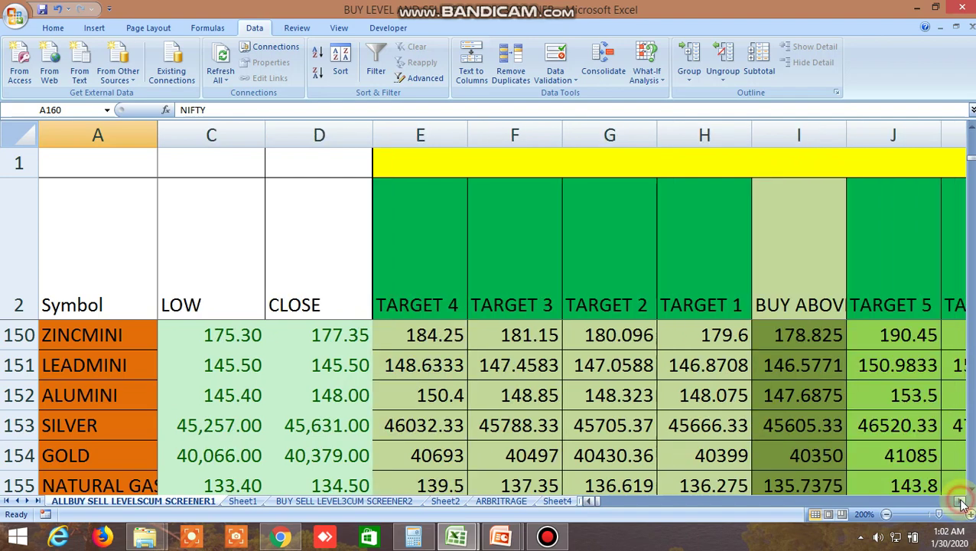
click(961, 501)
click(961, 501)
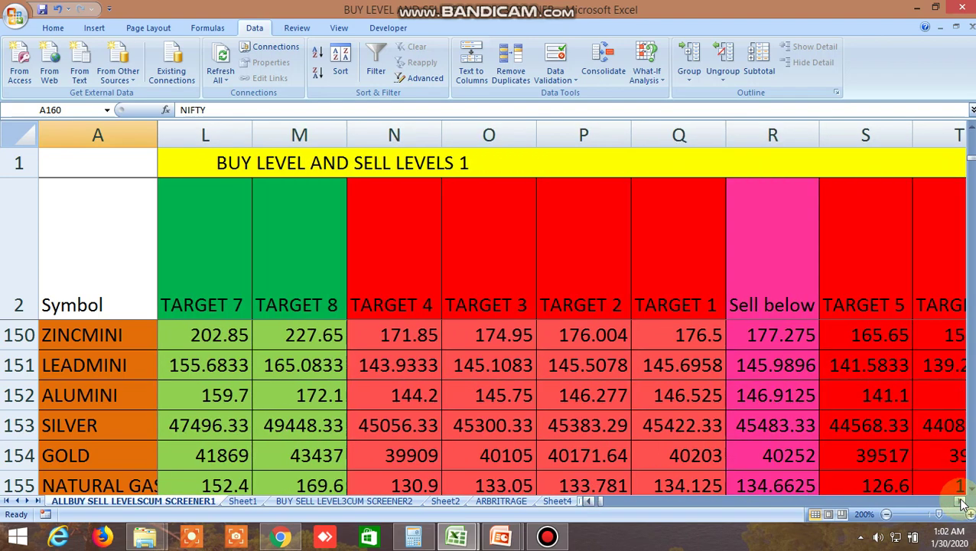
click(961, 501)
click(961, 501)
click(961, 501)
click(962, 501)
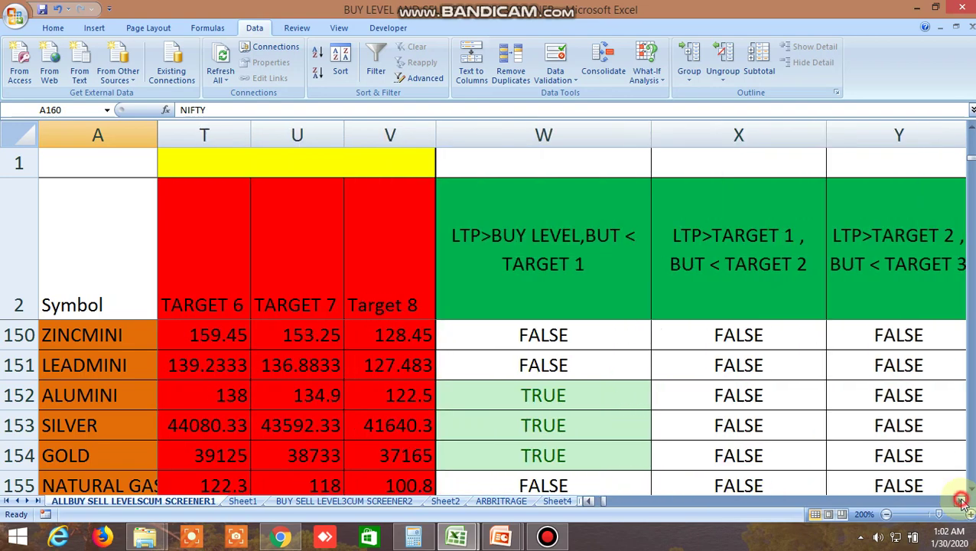
- Examine the LTP versus target comparison columns for the commodities, up to the second BUY ABOVE and target section
click(961, 501)
click(962, 501)
click(962, 501)
click(962, 501)
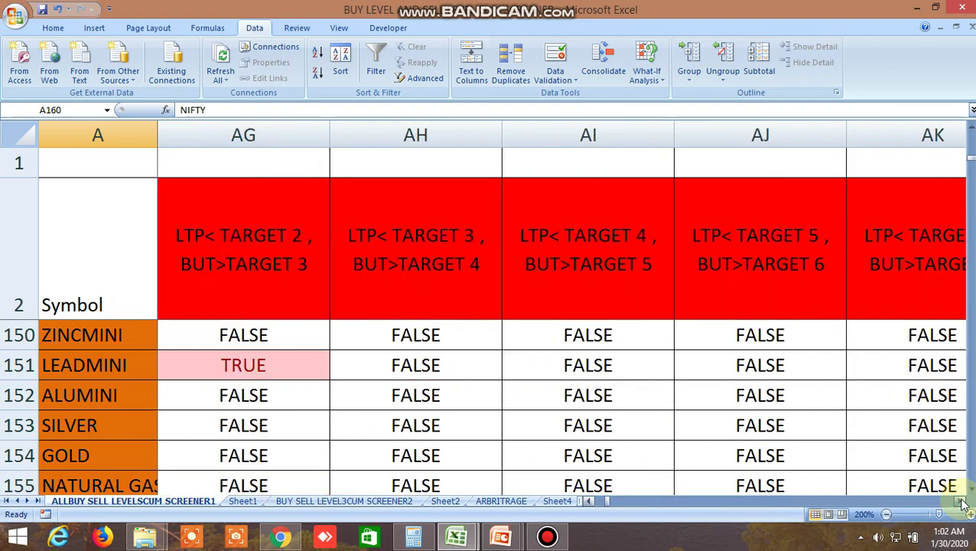
click(962, 501)
click(961, 501)
click(962, 501)
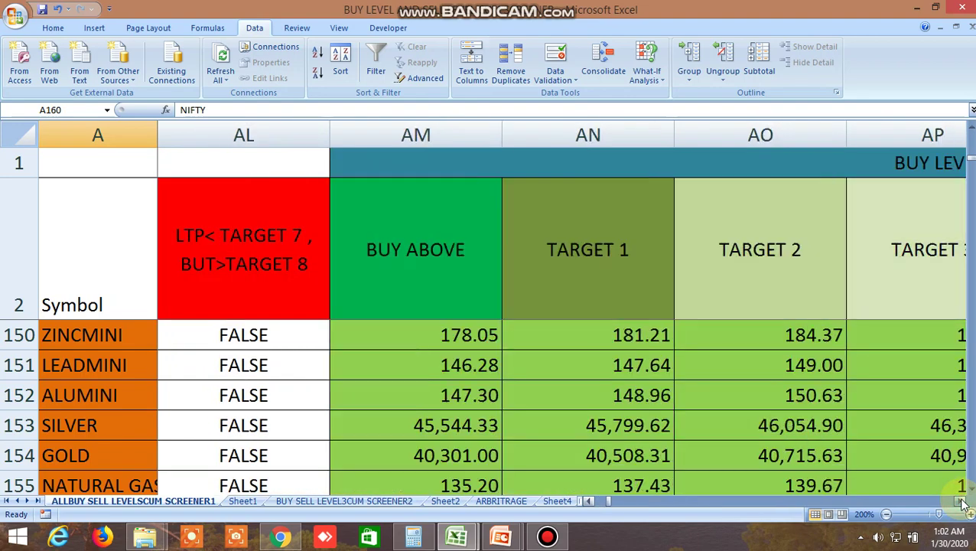
- Look across the commodity rows from the second BUY ABOVE and target section through the advance/decline, volatility and open interest columns to the numbered price columns
click(962, 501)
click(961, 500)
click(961, 501)
click(961, 501)
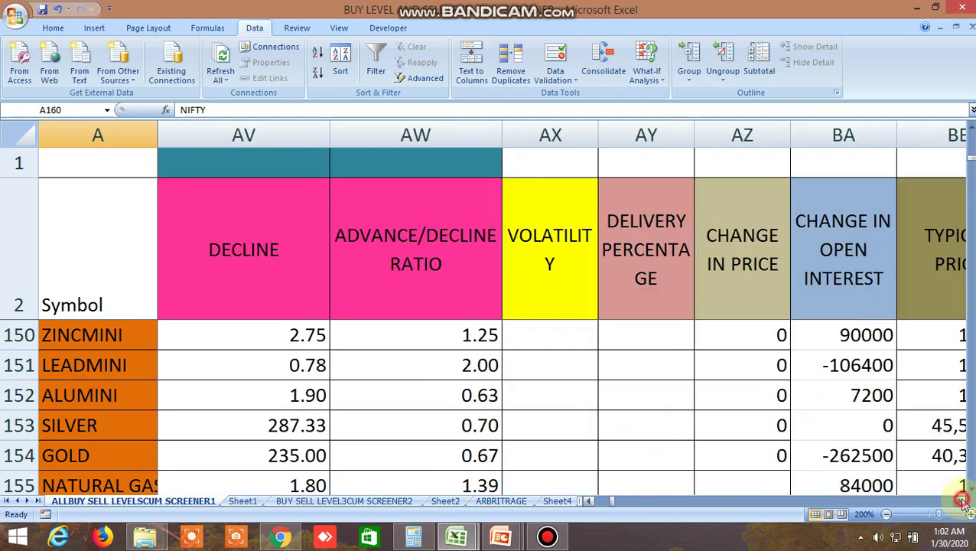
click(961, 501)
click(962, 501)
click(961, 501)
click(961, 501)
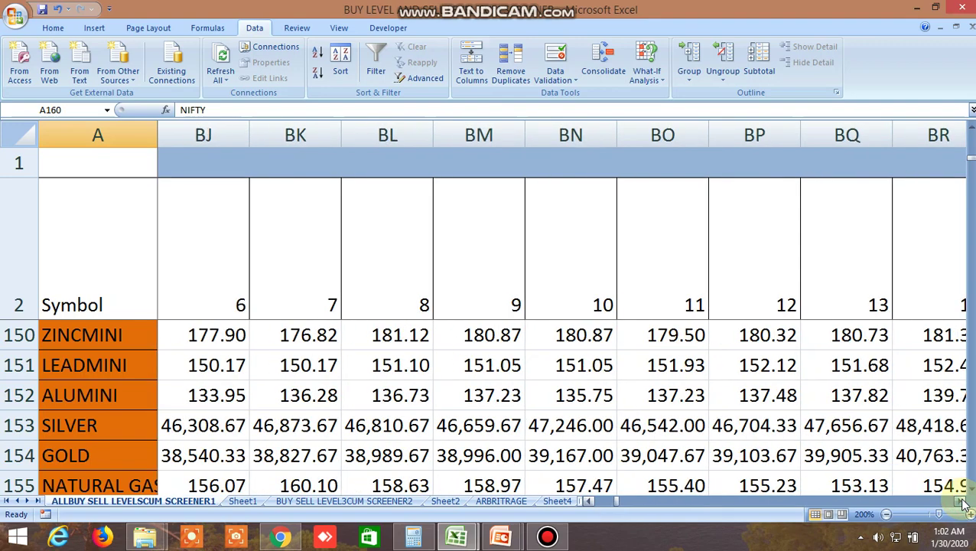
- Examine the commodities' numbered price columns up to 30, the 3 MA and EMA columns, STOCHASTIC and the DEMA and EMA cross signals
click(962, 501)
click(961, 501)
click(962, 501)
click(961, 501)
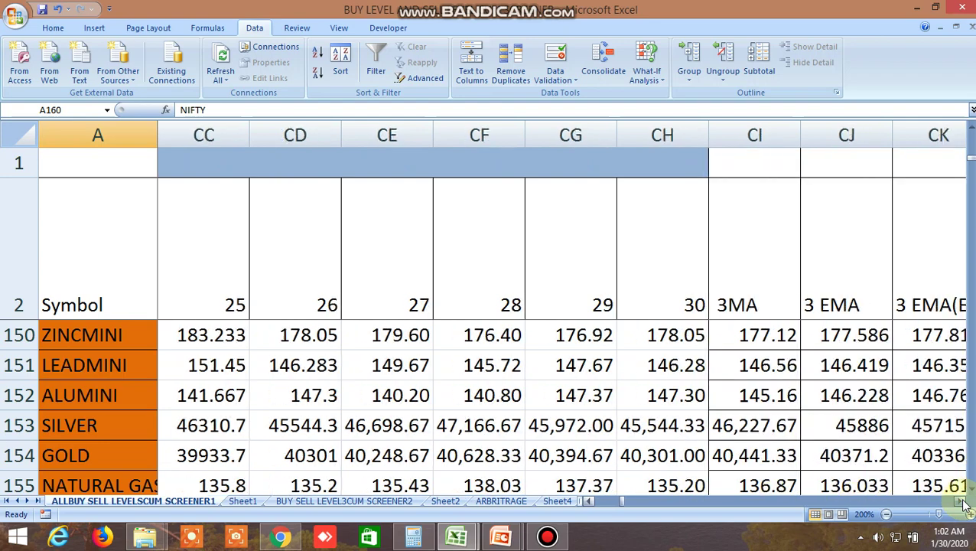
click(962, 501)
click(961, 501)
click(961, 501)
click(961, 501)
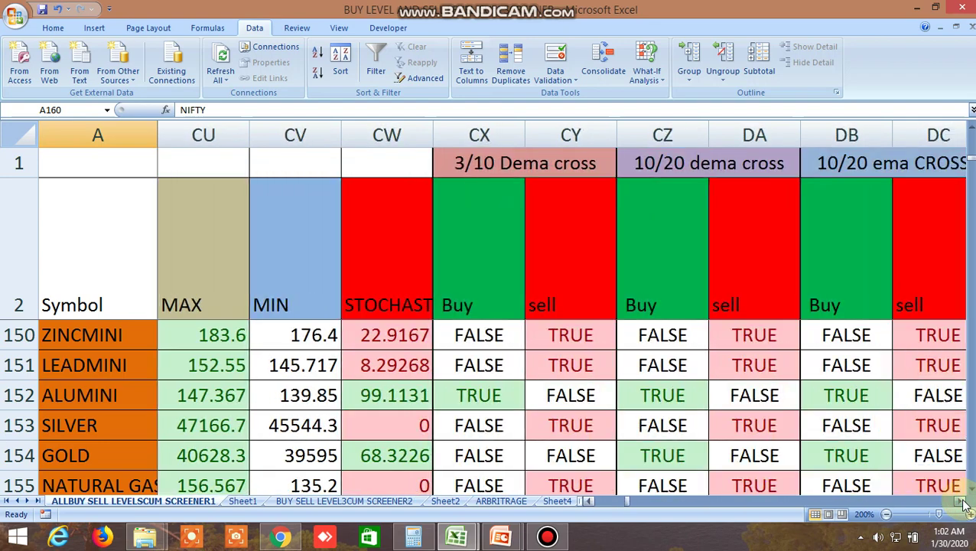
- Review the commodities' max/min and standard deviation columns, the NORMDIST and PROBABILITY sections, and the MA and EMA columns for 5, 8 and 13
click(961, 501)
click(962, 501)
click(962, 501)
click(962, 501)
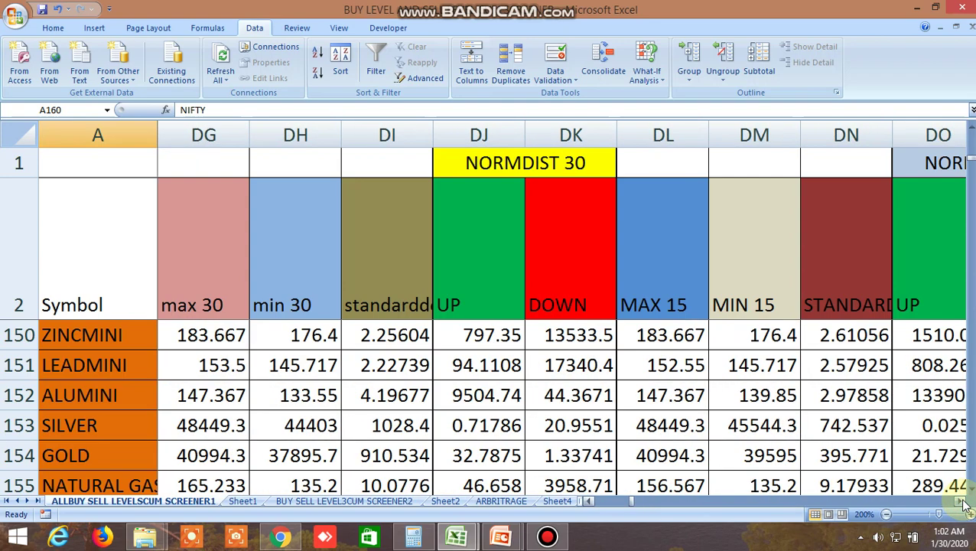
click(961, 501)
click(961, 501)
click(961, 501)
click(962, 501)
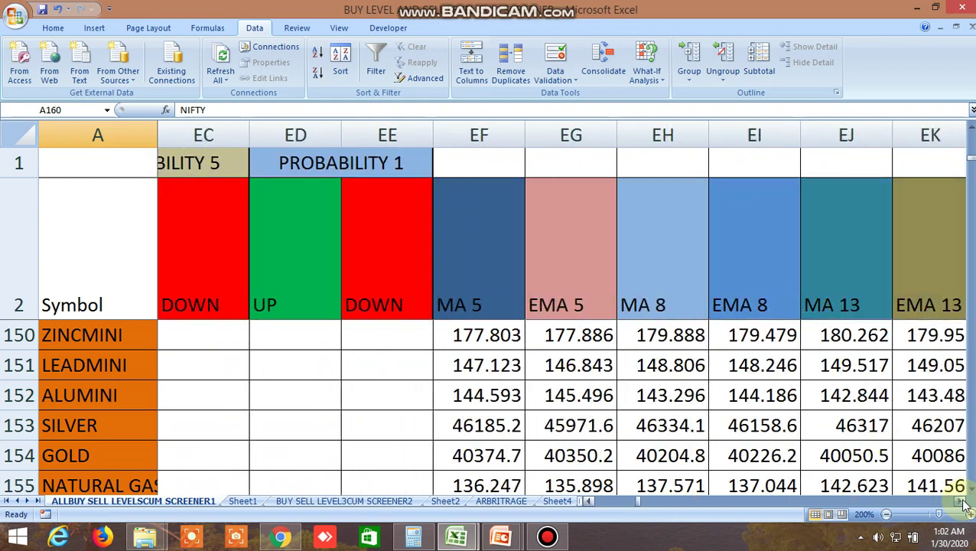
- Look through the R and S levels of BUY LEVEL AND SELL LEVELS 3 and the PIVOT POINT section for the commodities
click(962, 501)
click(961, 501)
click(961, 501)
click(961, 501)
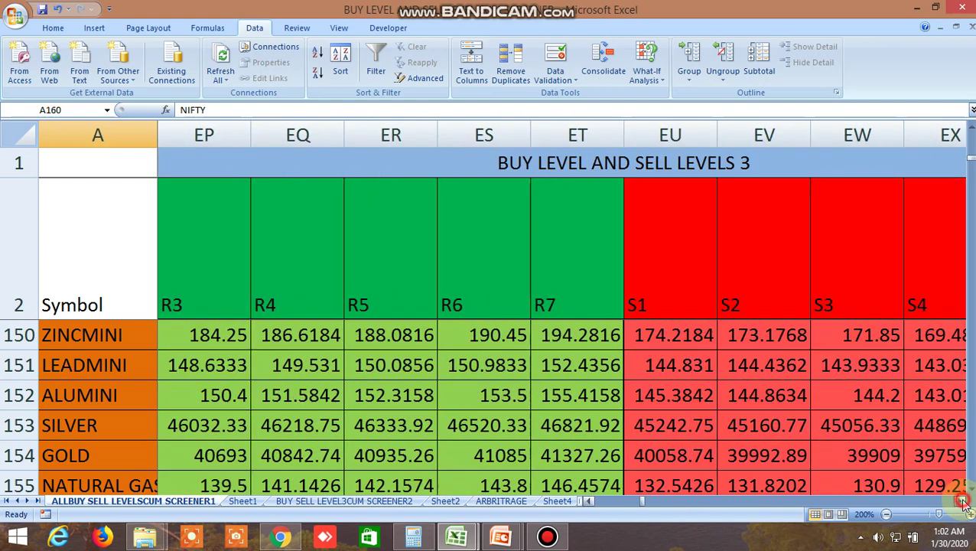
click(962, 501)
click(961, 501)
click(961, 501)
click(961, 501)
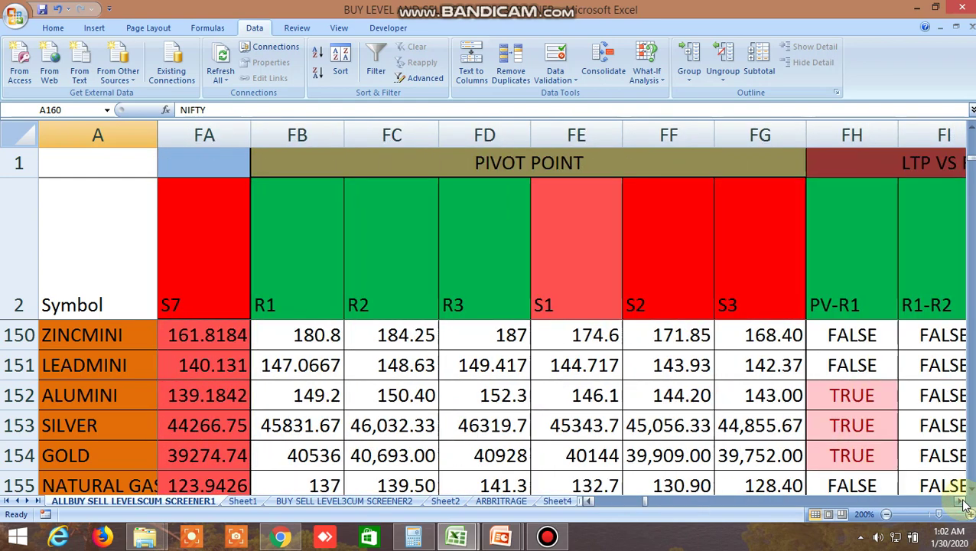
- Examine the Bollinger band, PRICE CHANNEL and LTP VS PC CHANNEL columns for the commodities, up to the Tenkan-sen and Kijun-sen columns
click(961, 501)
click(962, 501)
click(961, 501)
click(961, 501)
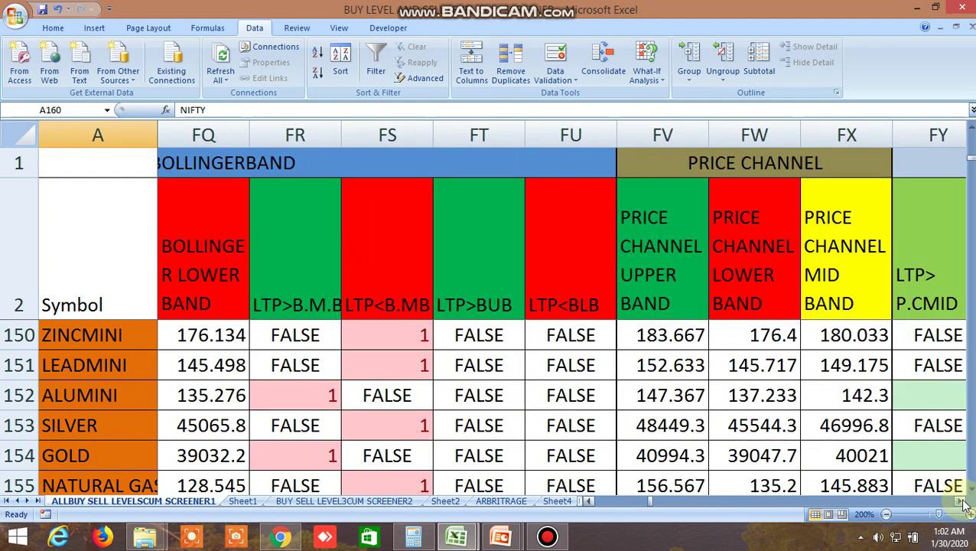
click(962, 501)
click(962, 501)
click(962, 501)
click(961, 501)
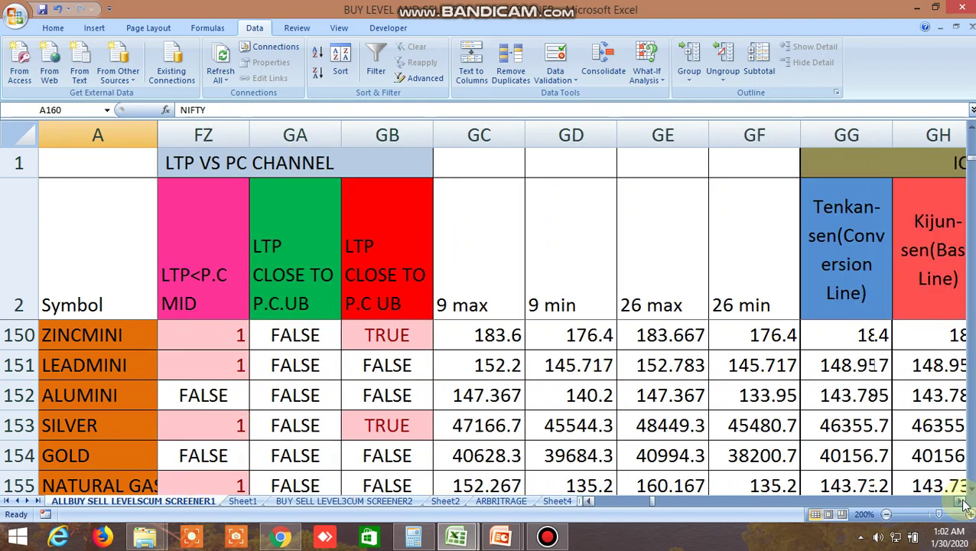
- Review the bullish, bearish, cloud, Chikou span and 52-week columns for the commodities, up to the TIRONE LEVEL section
click(961, 501)
click(961, 501)
click(961, 501)
click(961, 501)
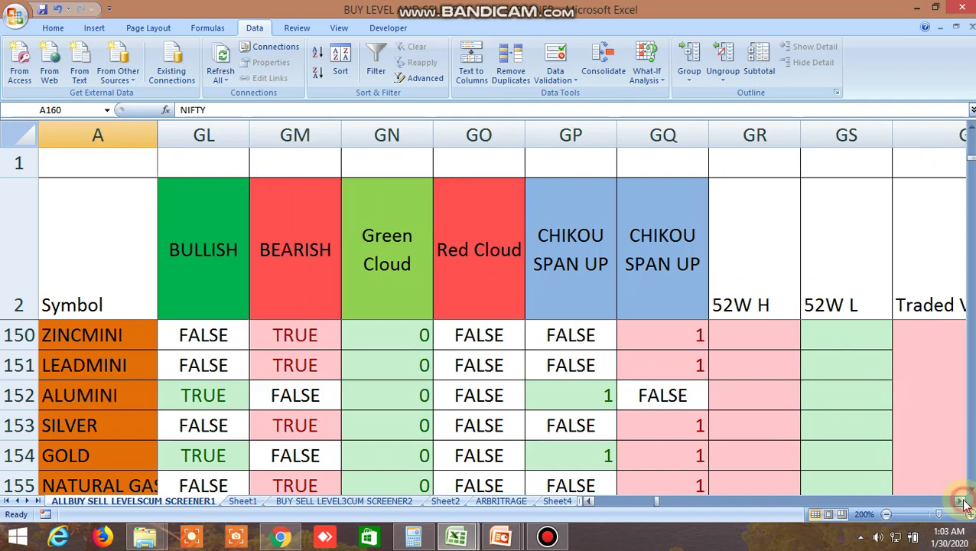
click(961, 501)
click(962, 501)
click(961, 501)
click(961, 501)
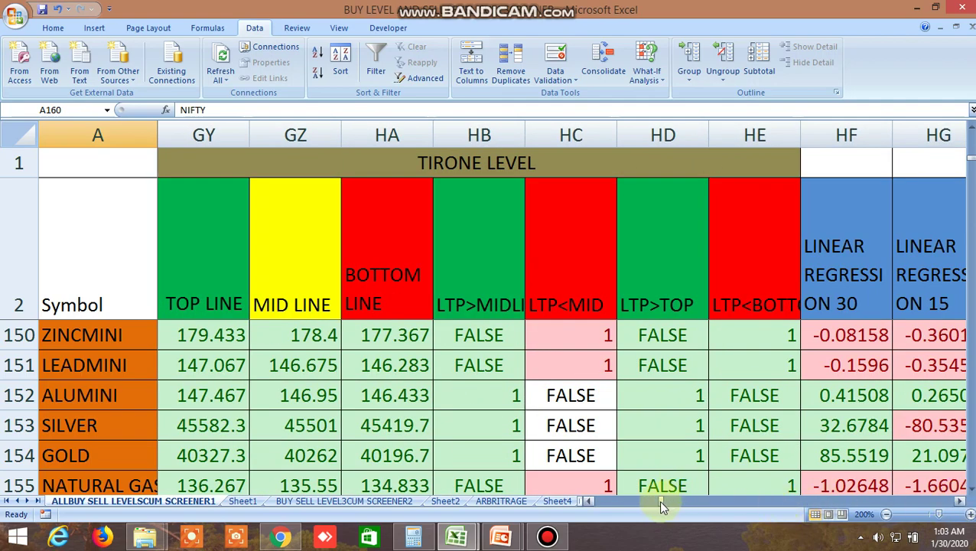
- Look across the LEADMINI to NATURAL GAS rows from HIGH, LOW and CLOSE to the LINEAR REGRESSION and TREND columns, and return to the first columns
drag(663, 504, 585, 506)
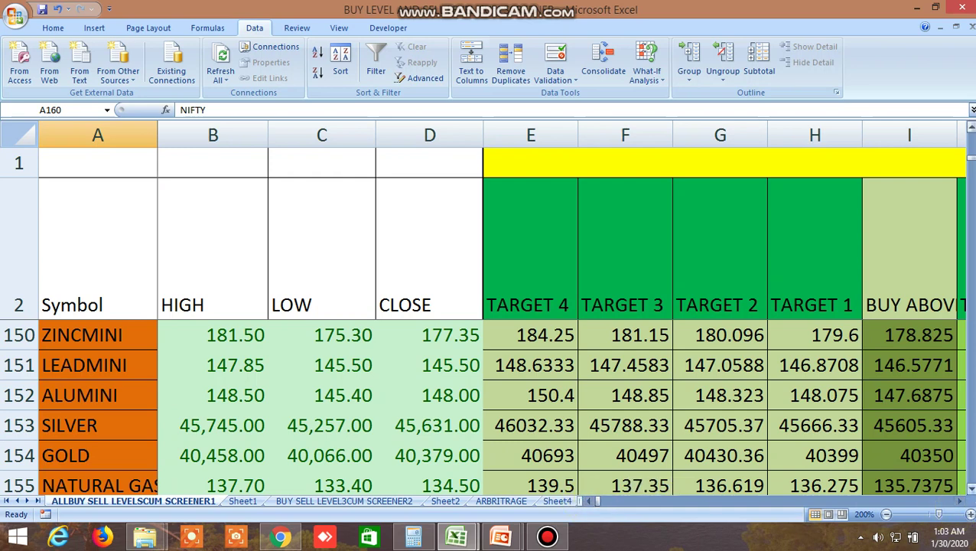
click(970, 489)
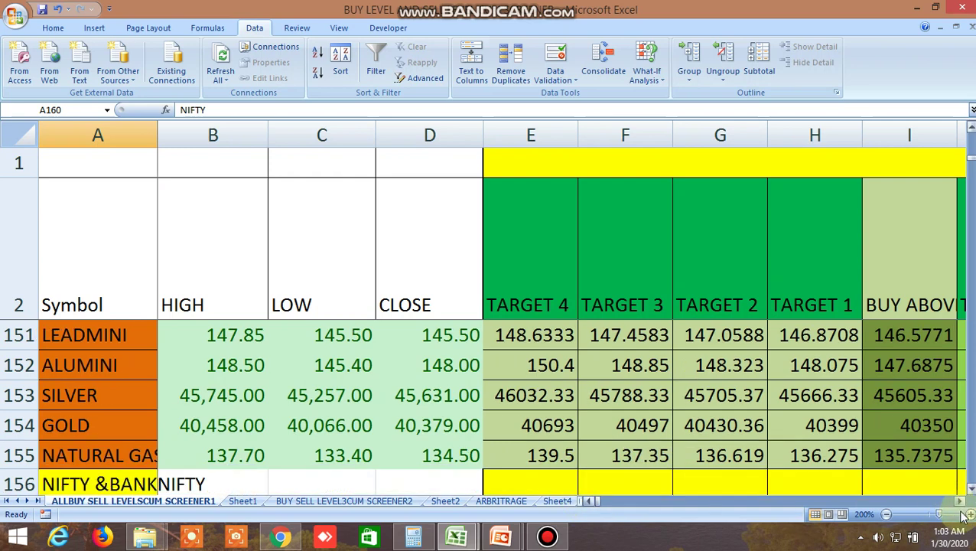
drag(961, 502, 961, 501)
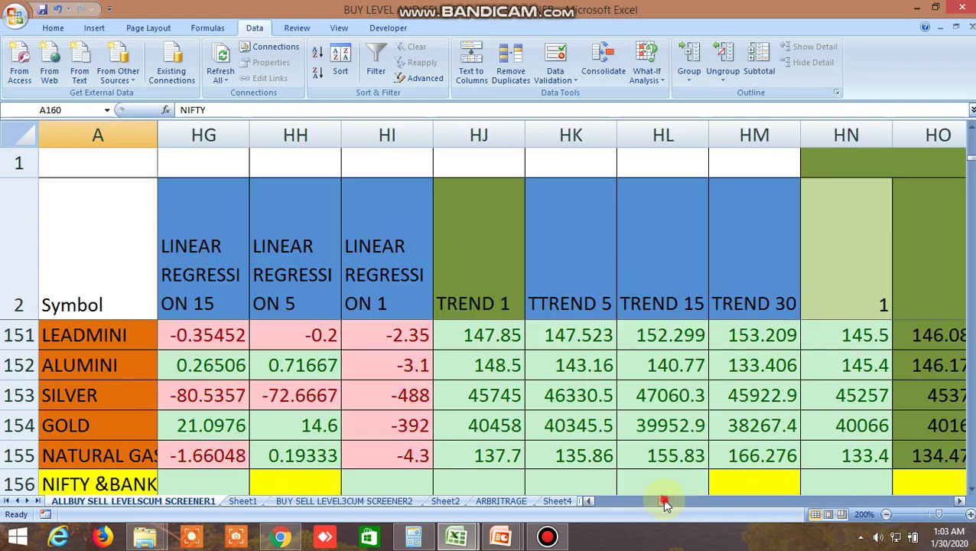
drag(664, 501, 548, 501)
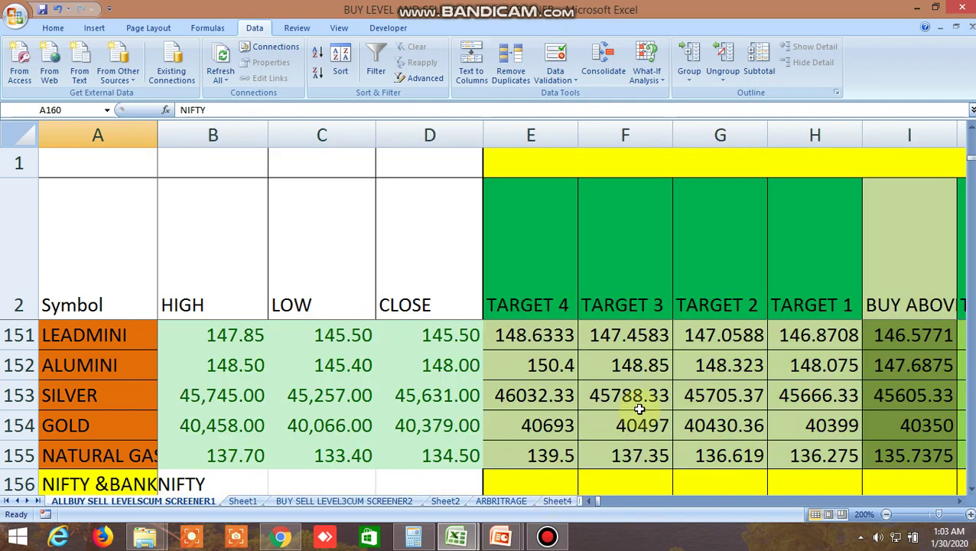
- Look at the stock rows from AUROPHARMA to BALKRISIND across the target and LTP comparison columns, and return to the early columns
scroll(639, 409, down, 7)
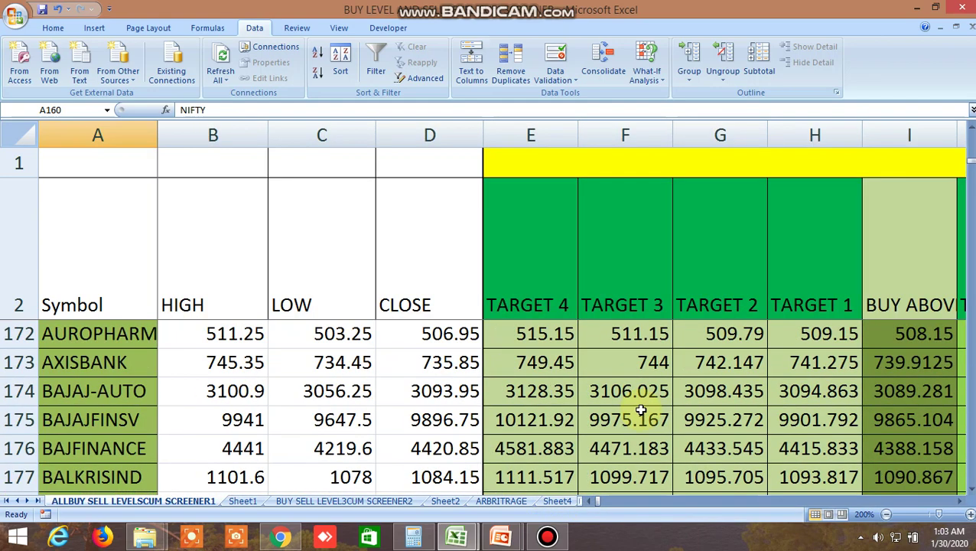
drag(961, 501, 962, 501)
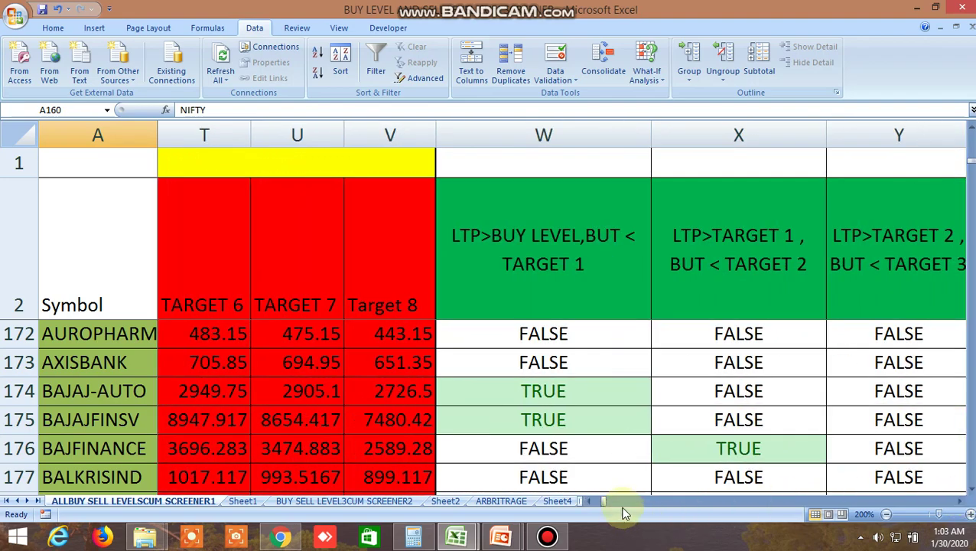
drag(604, 505, 579, 506)
- Switch to the BUY SELL LEVEL3CUM SCREENER2 sheet and look through its 100 MA, 9-55 EMA and 14 EMA columns from the commodities up to ACC
click(391, 503)
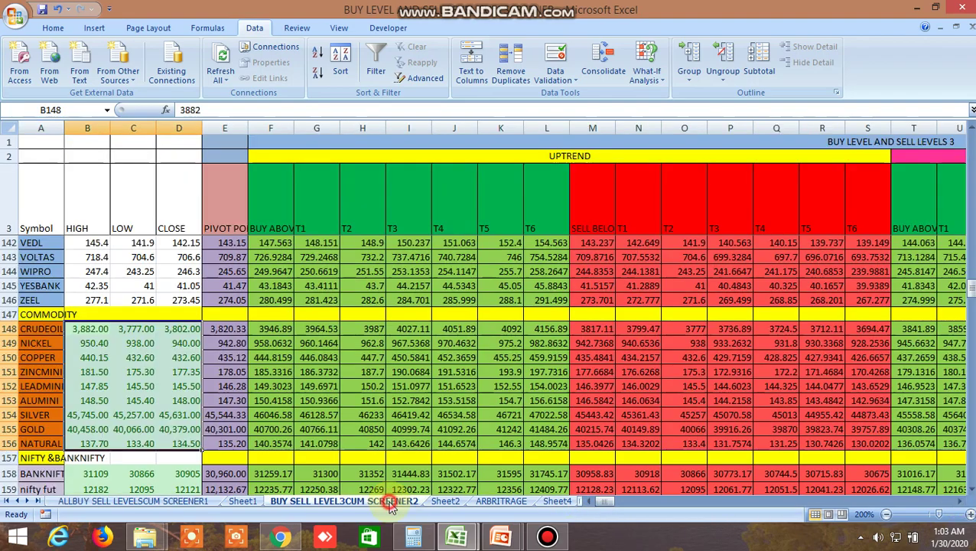
drag(605, 501, 797, 486)
scroll(566, 312, up, 3)
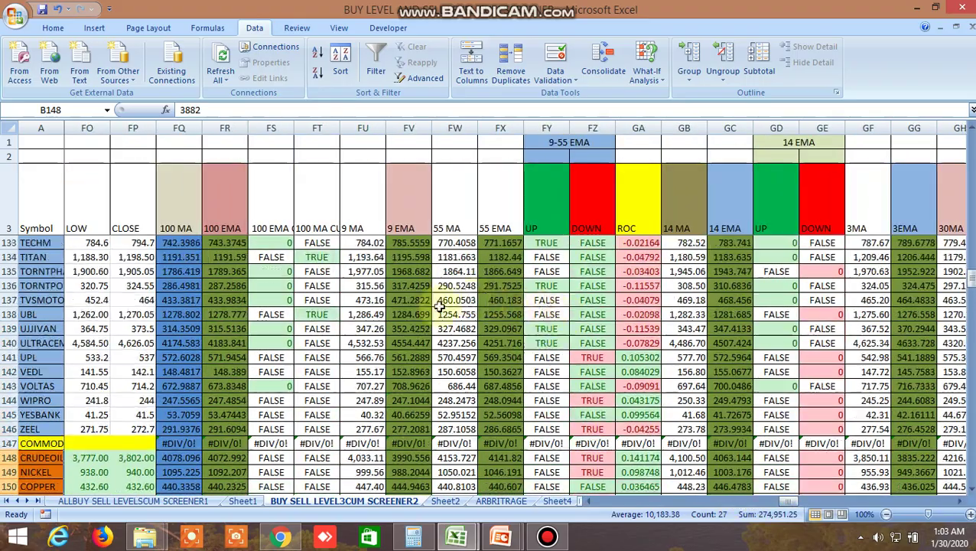
scroll(440, 305, up, 16)
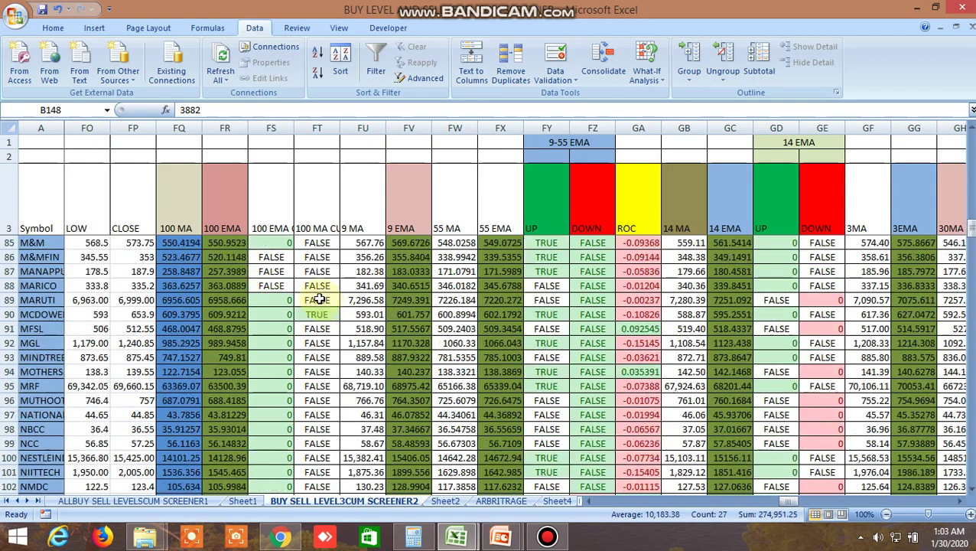
scroll(320, 299, up, 20)
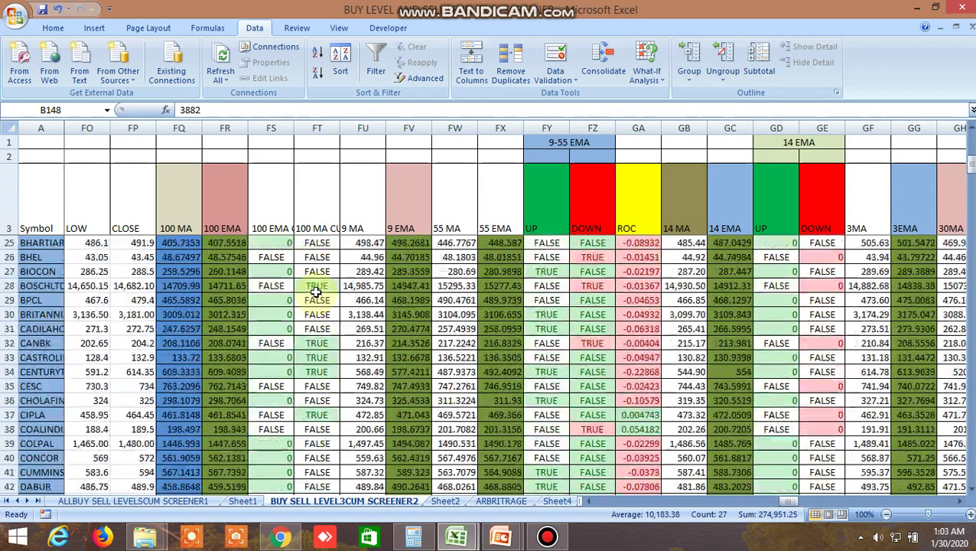
scroll(315, 291, up, 7)
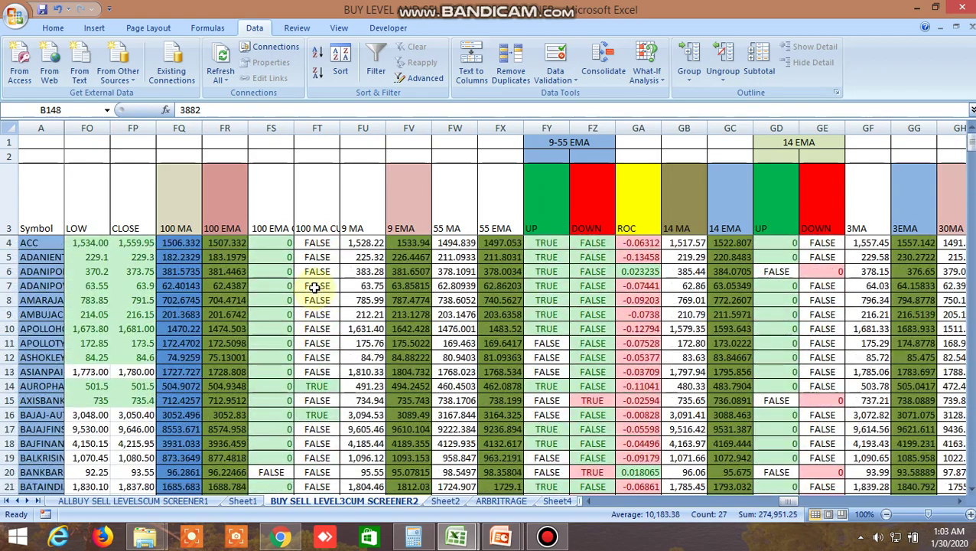
- Inspect AUROPHARMA's 100 MA crossing formula in FT14 and the HIGH and LOW values in FN14 and FO14
click(327, 387)
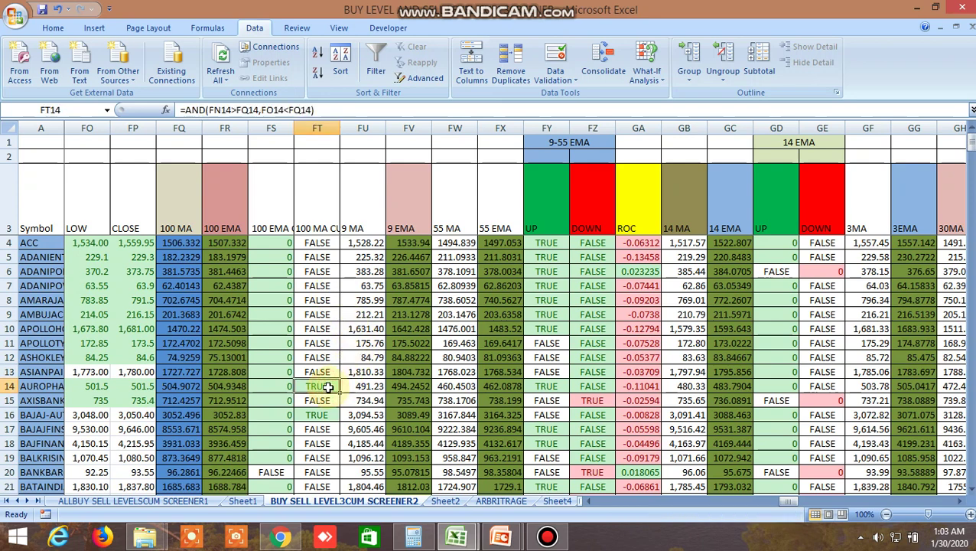
click(589, 501)
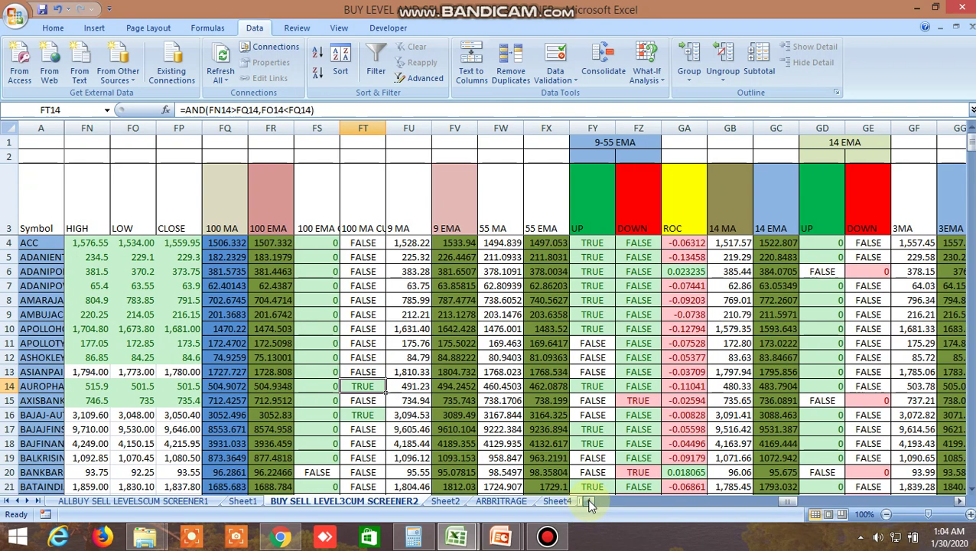
click(590, 501)
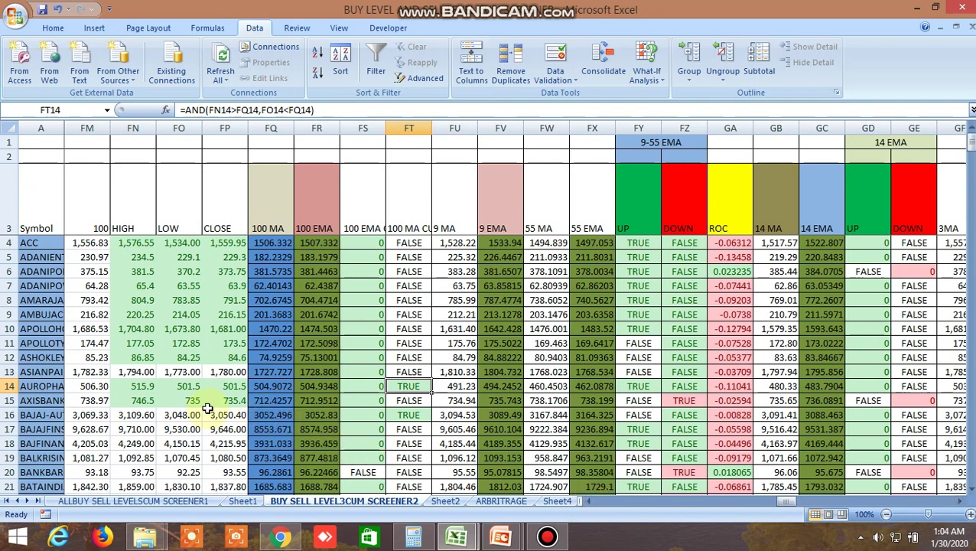
click(146, 387)
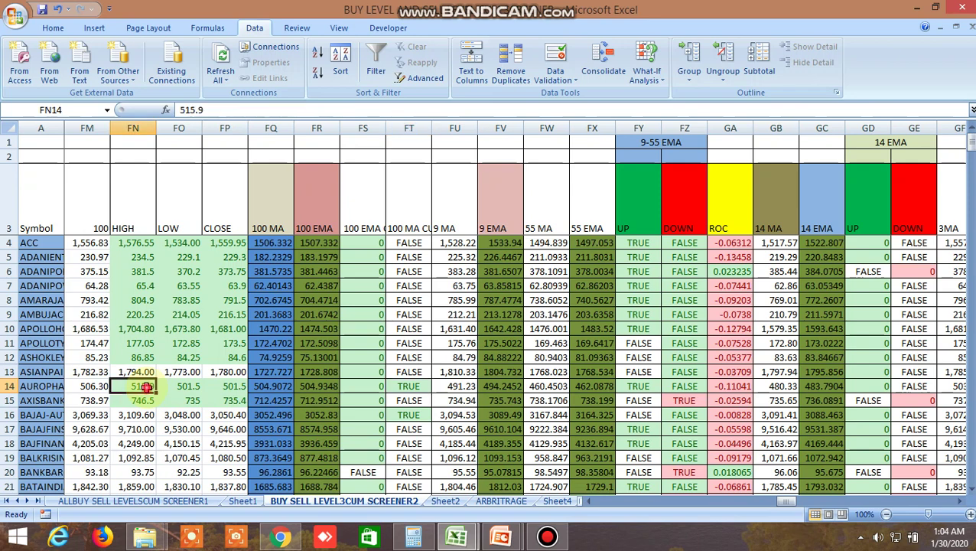
click(187, 388)
click(145, 387)
click(179, 387)
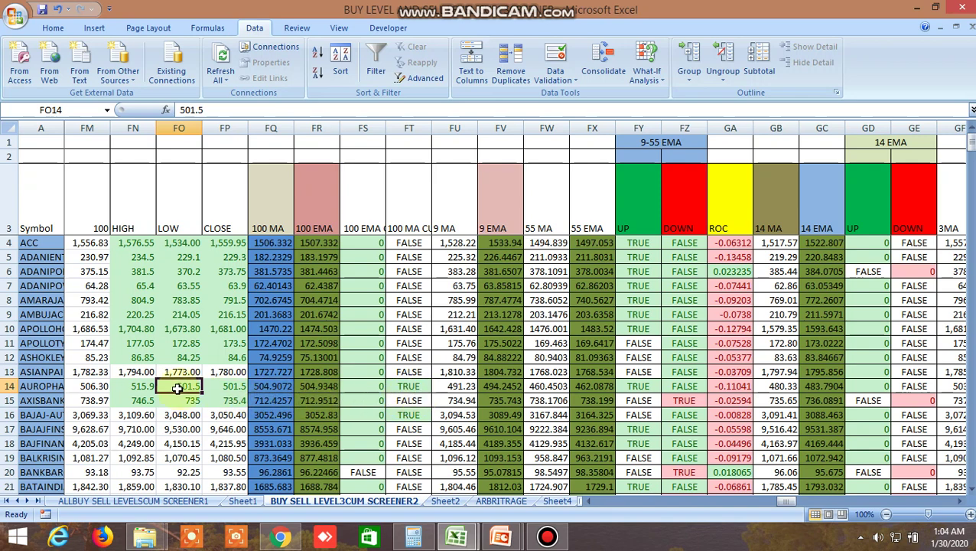
- Switch to the CENTURYTEX chart in Kite on Chrome and clear all its current studies
click(281, 536)
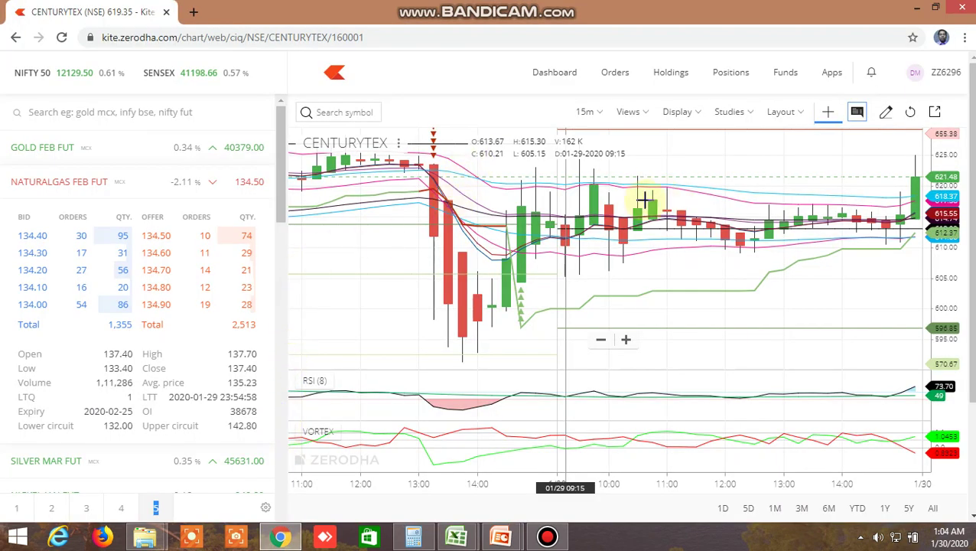
click(748, 115)
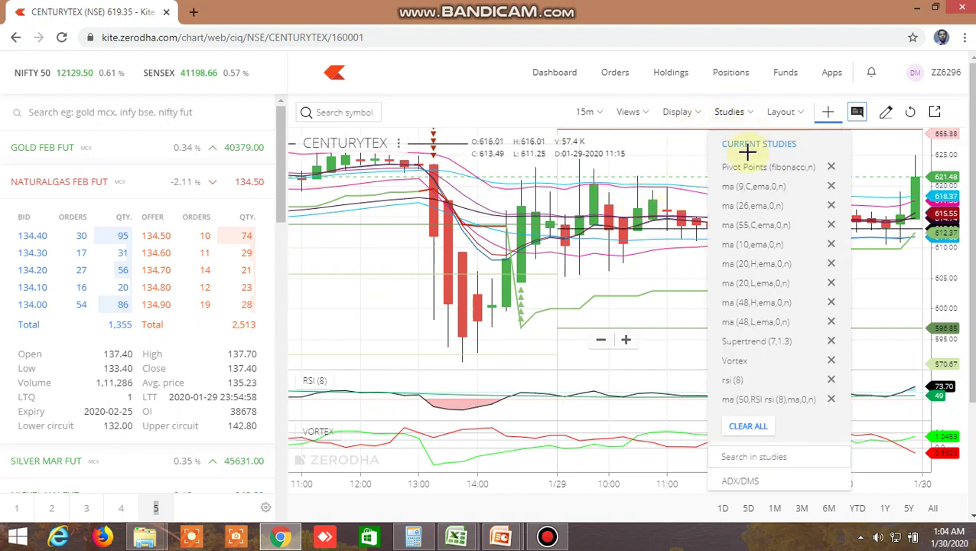
click(748, 428)
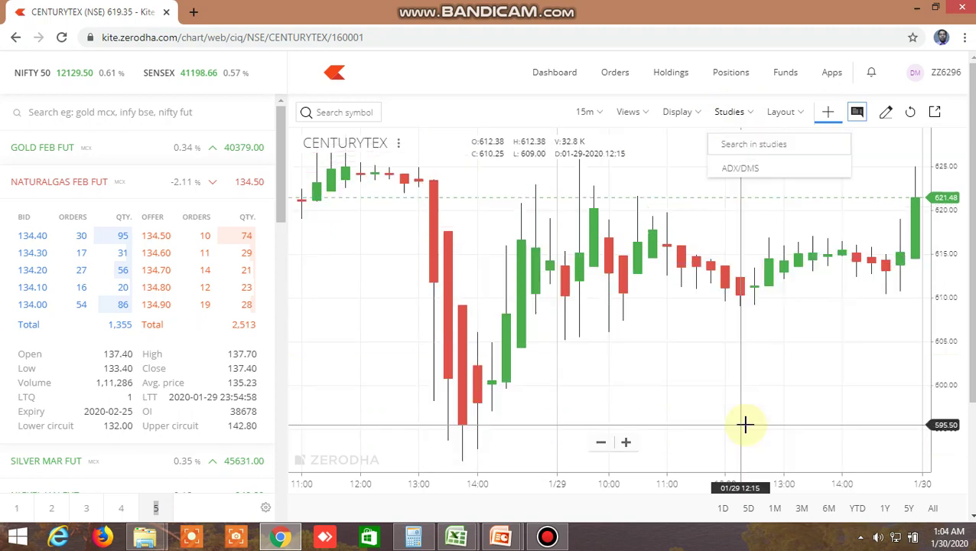
- Set the CENTURYTEX chart to the 1 D interval and the Candle chart style
click(594, 116)
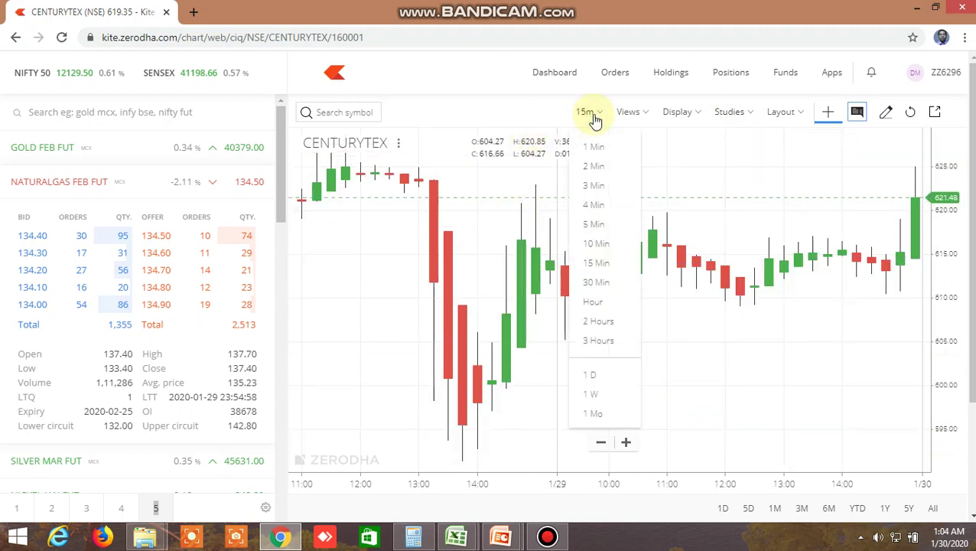
click(597, 375)
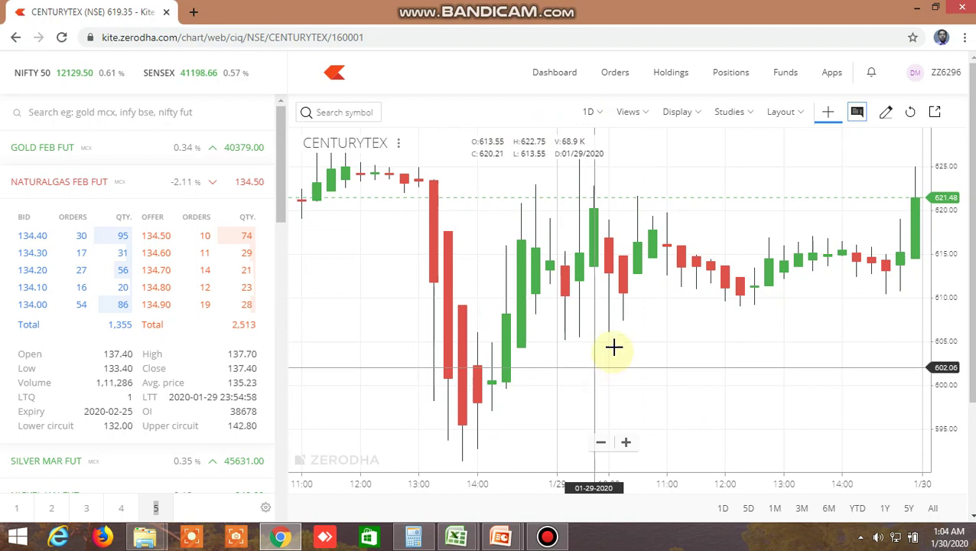
click(687, 113)
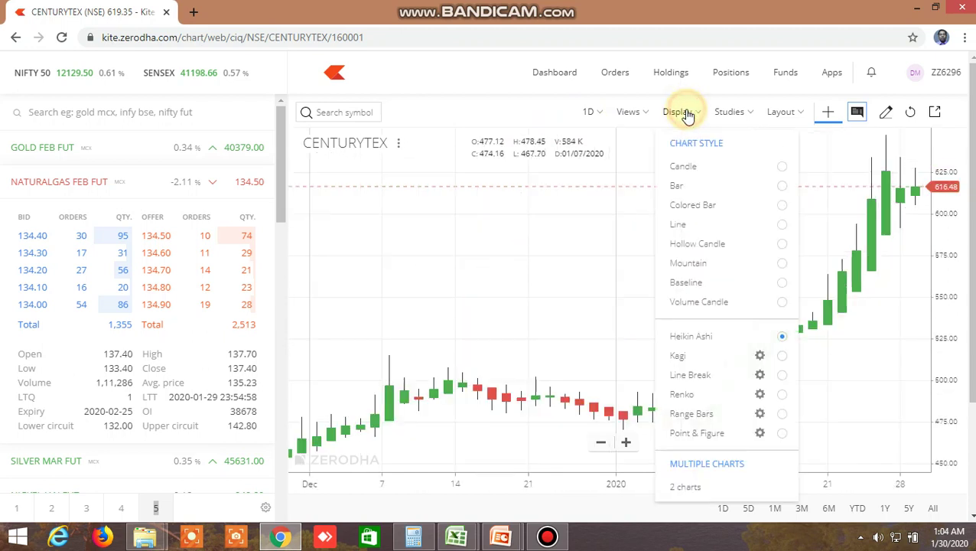
click(682, 167)
- Add a simple Moving Average study on the Close with a period of 100 to the CENTURYTEX chart
click(729, 112)
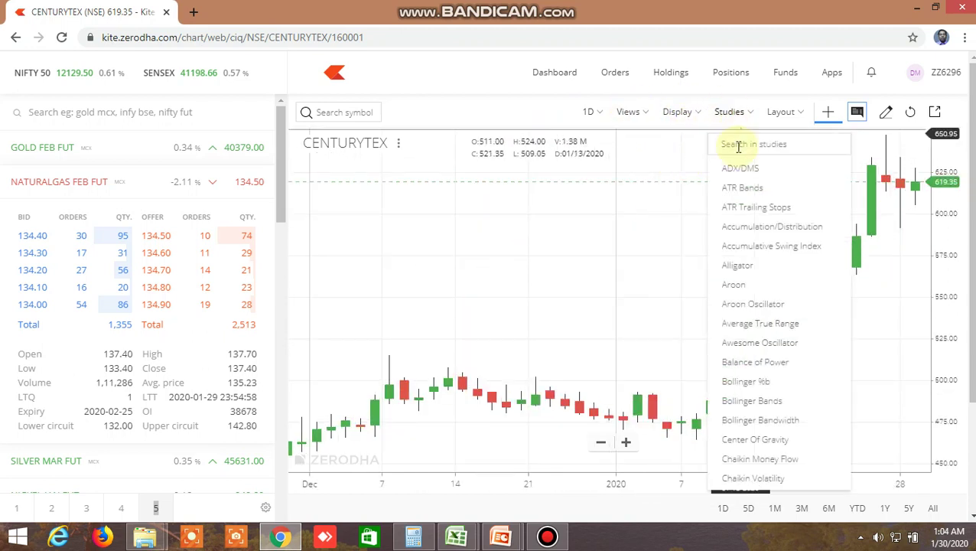
text(moving)
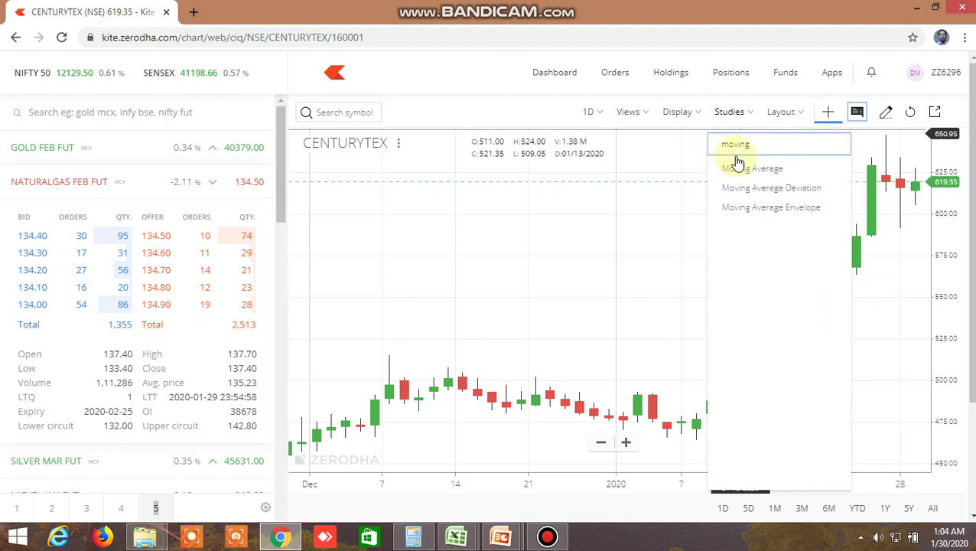
click(744, 168)
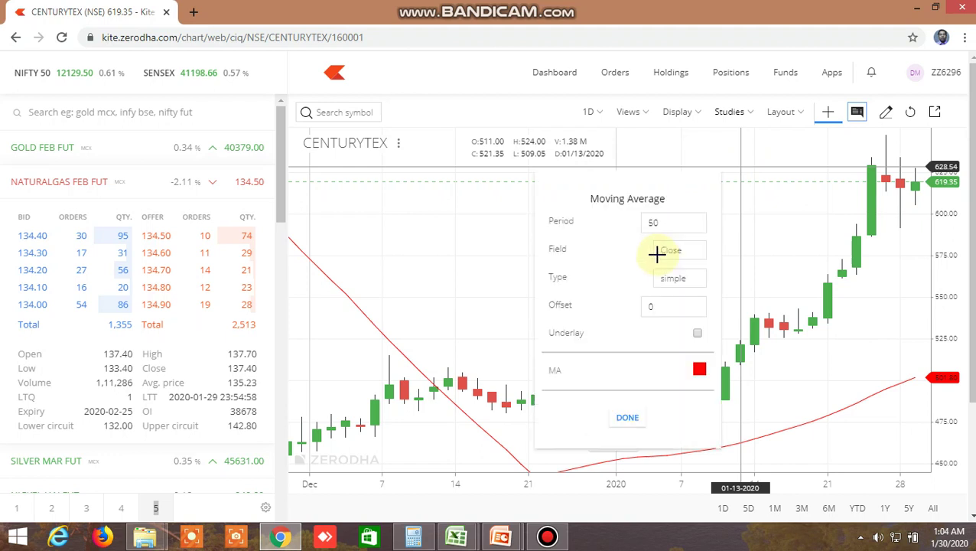
click(667, 224)
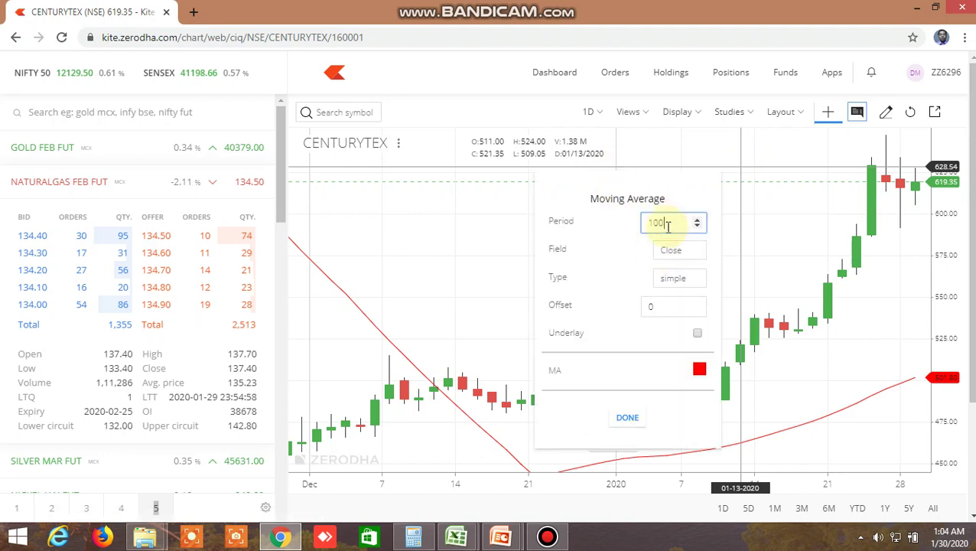
click(626, 418)
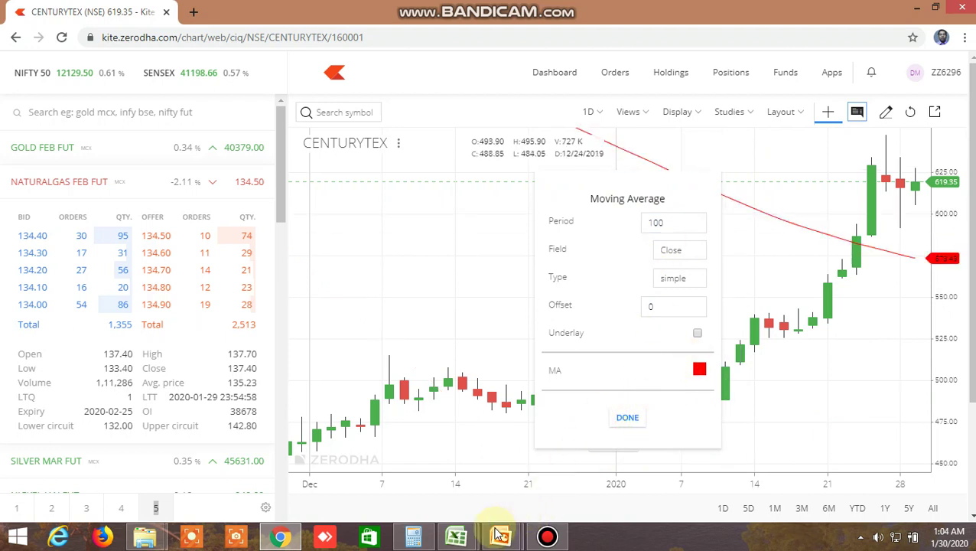
- Recheck AUROPHARMA's 100 MA crossing cell FT14 in the Excel screener workbook, then return to Kite in Chrome and close the moving average settings
mouse_move(468, 539)
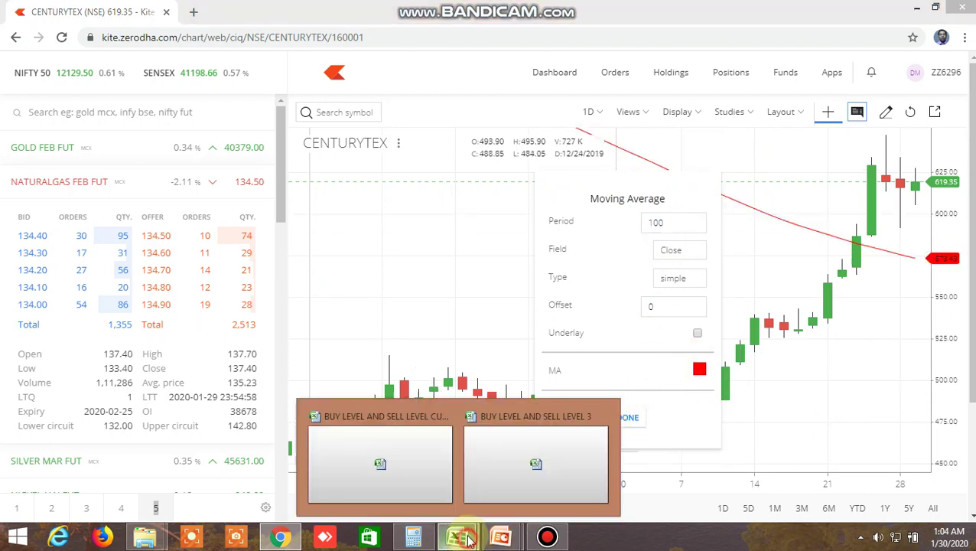
click(409, 462)
click(409, 386)
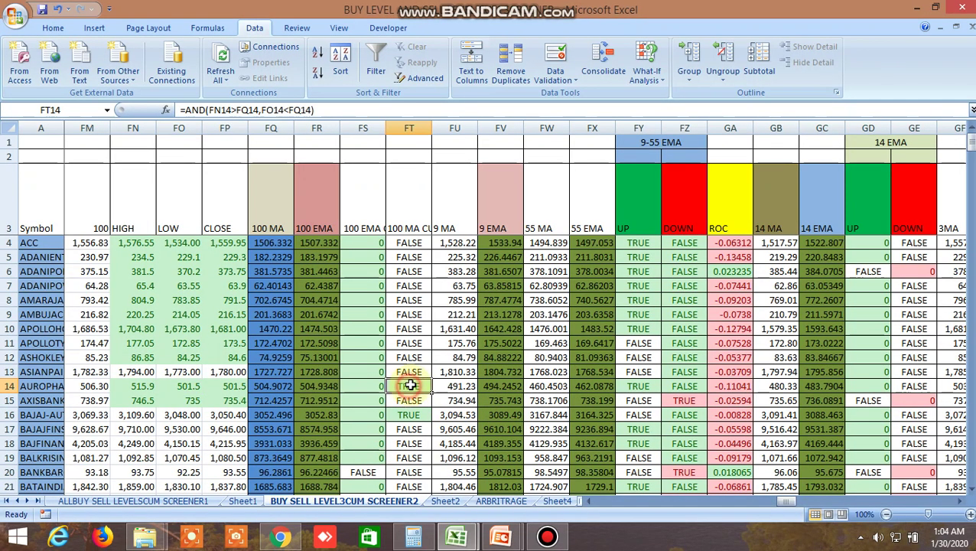
click(280, 538)
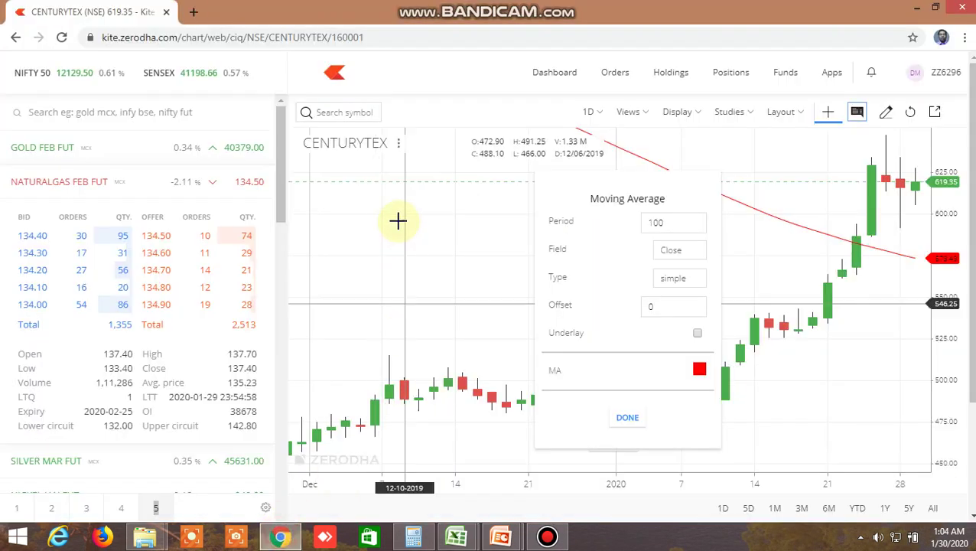
click(626, 418)
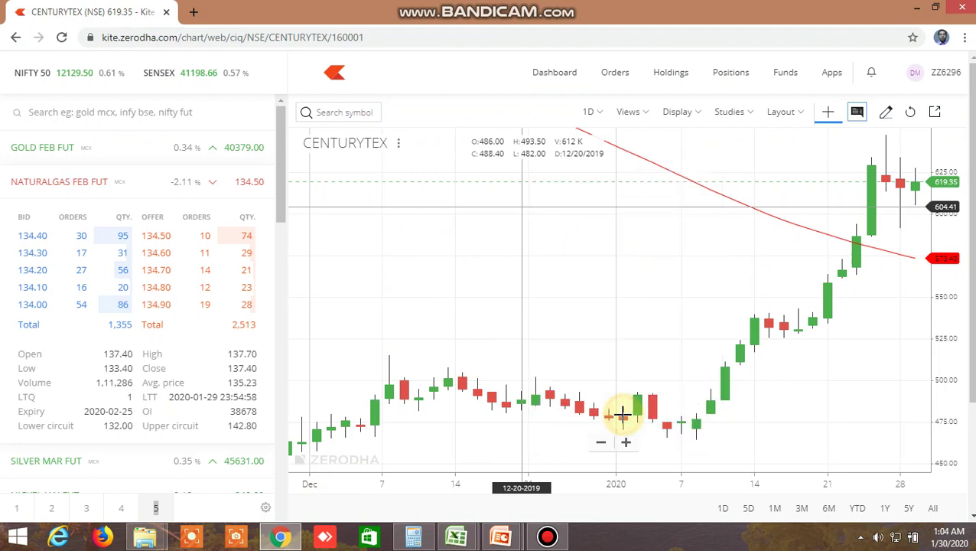
- Open the NSE chart of AUROPHARMA and examine its latest daily candles against the 100 MA line
click(356, 120)
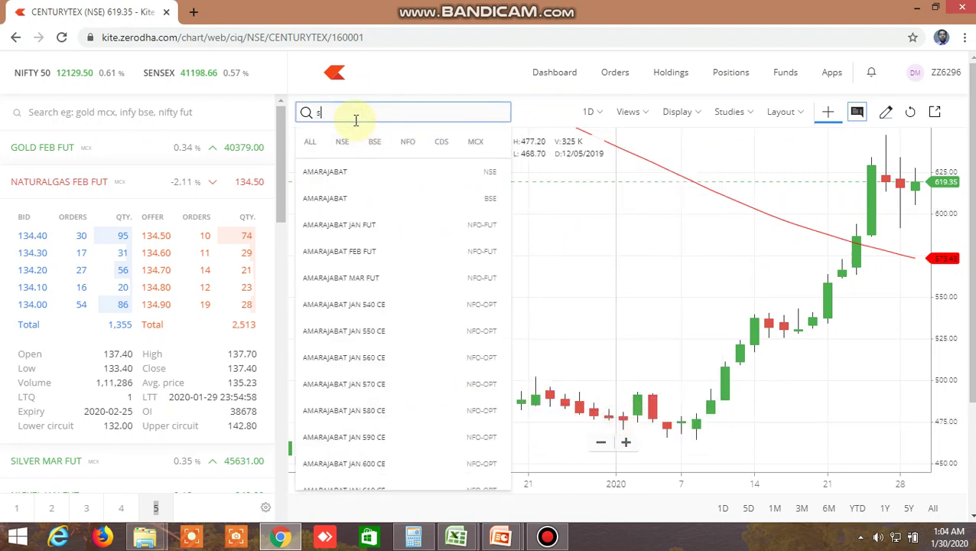
text(auro)
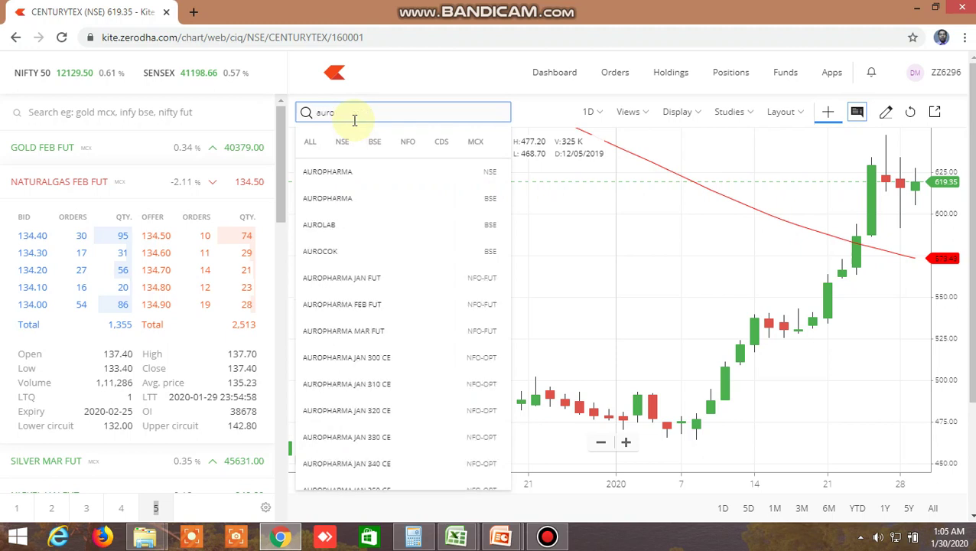
click(348, 172)
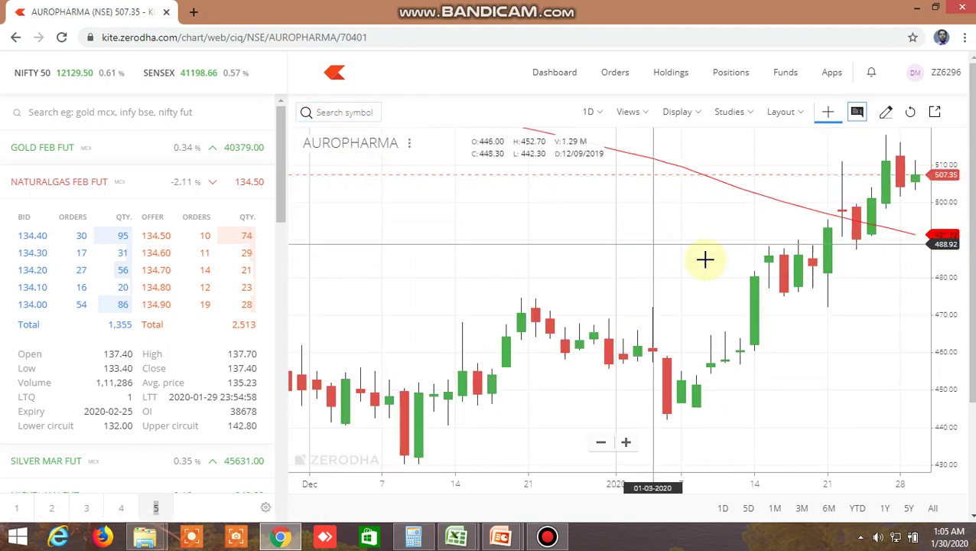
scroll(729, 296, up, 4)
scroll(730, 295, up, 3)
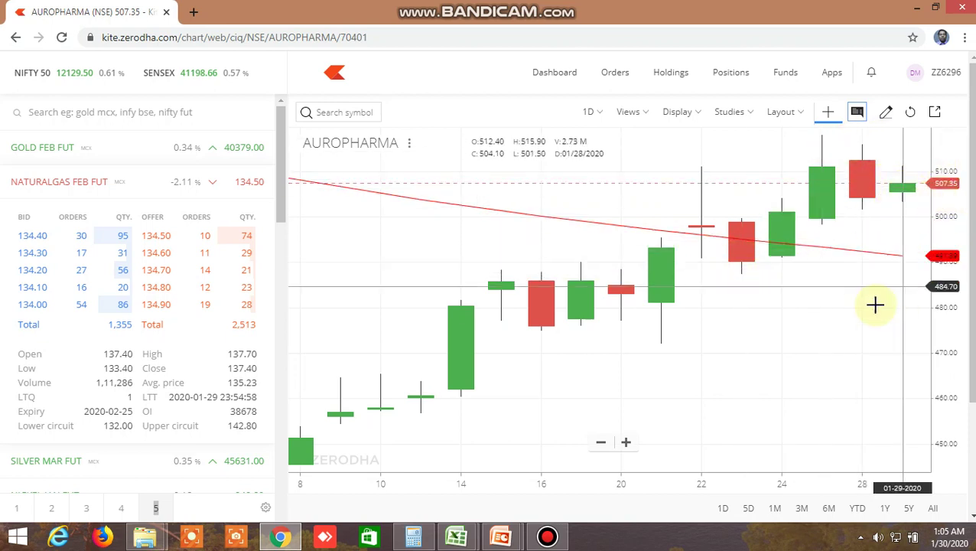
- Switch to the screener workbook in Excel and inspect BAJAJ-AUTO's 100 MA crossing formula in FT16
mouse_move(457, 536)
click(556, 466)
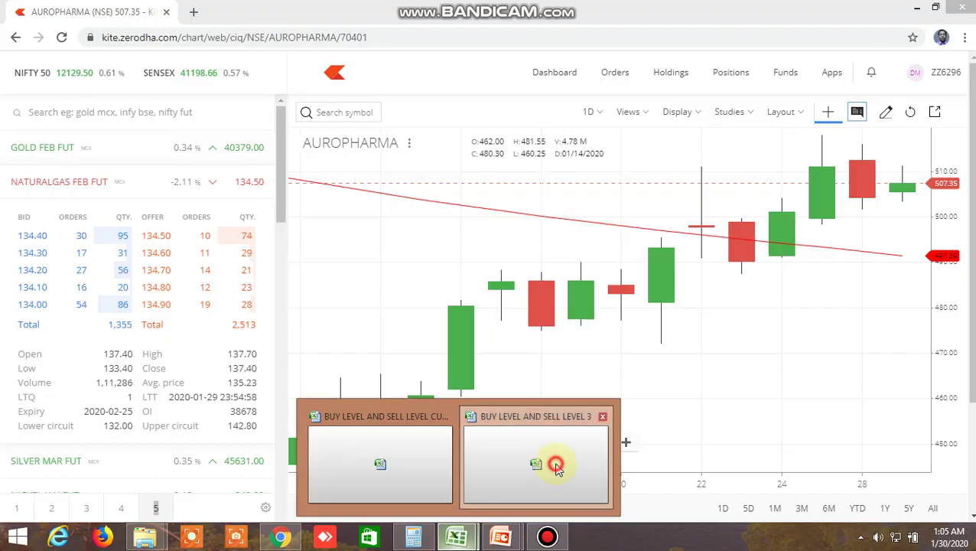
click(390, 487)
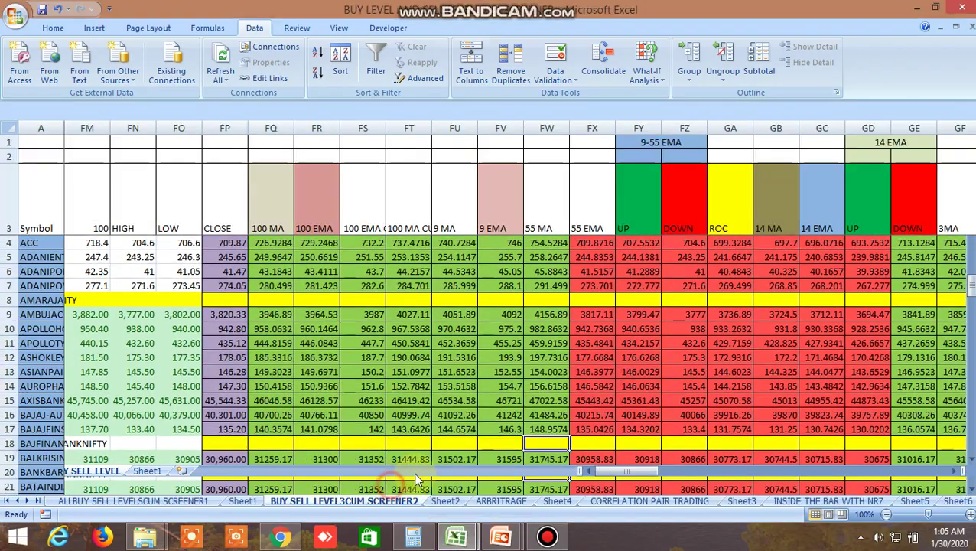
click(421, 414)
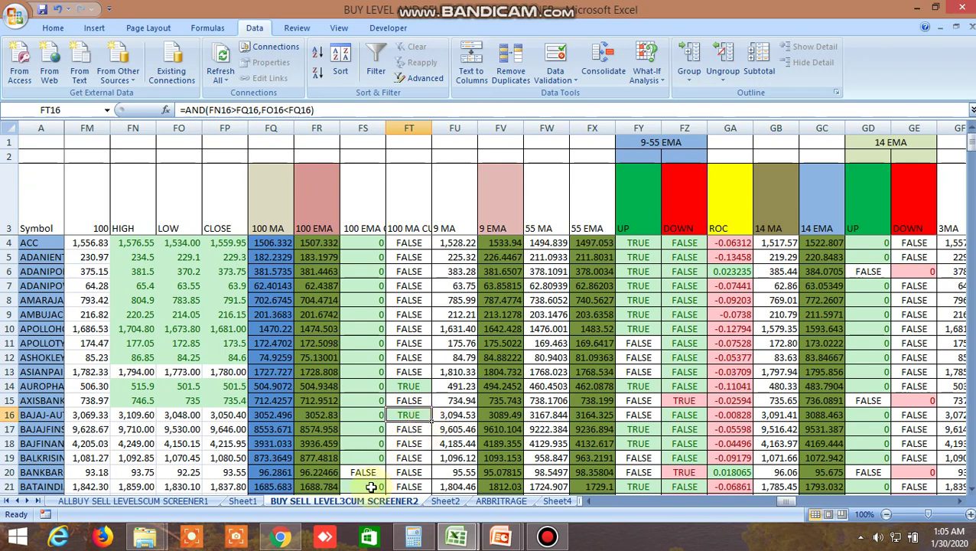
- Switch to Kite in Chrome, open the NSE chart of BAJAJ-AUTO and examine its latest candles against the 100 MA line
click(280, 536)
click(361, 114)
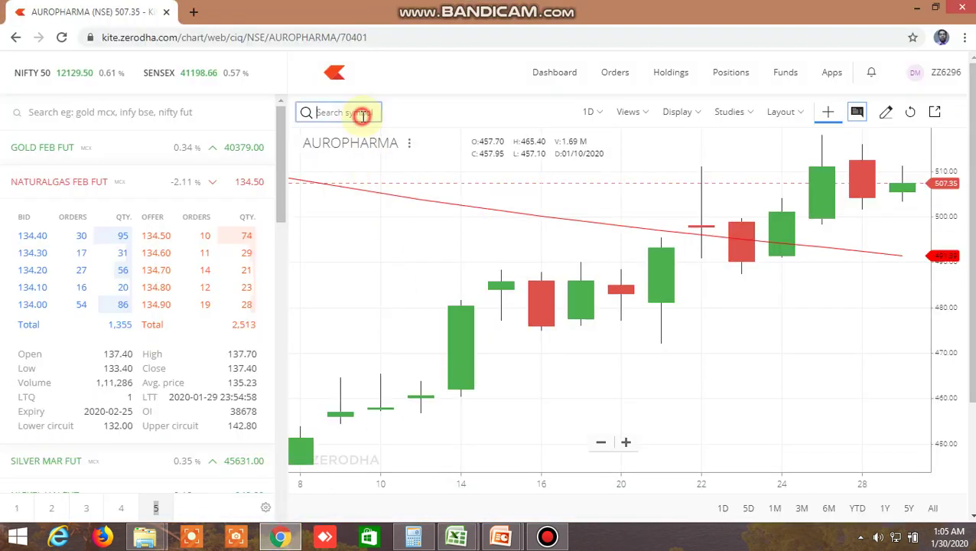
text(ba)
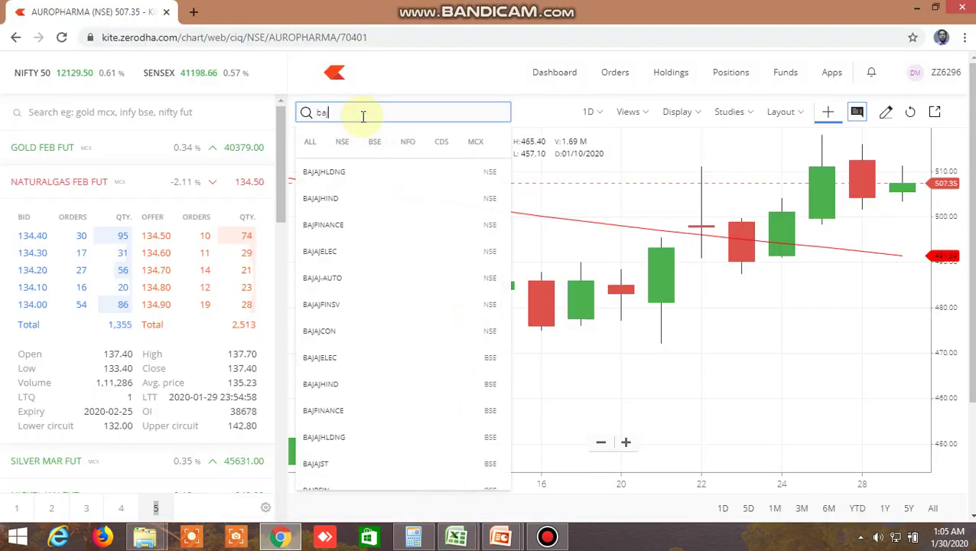
text(ja)
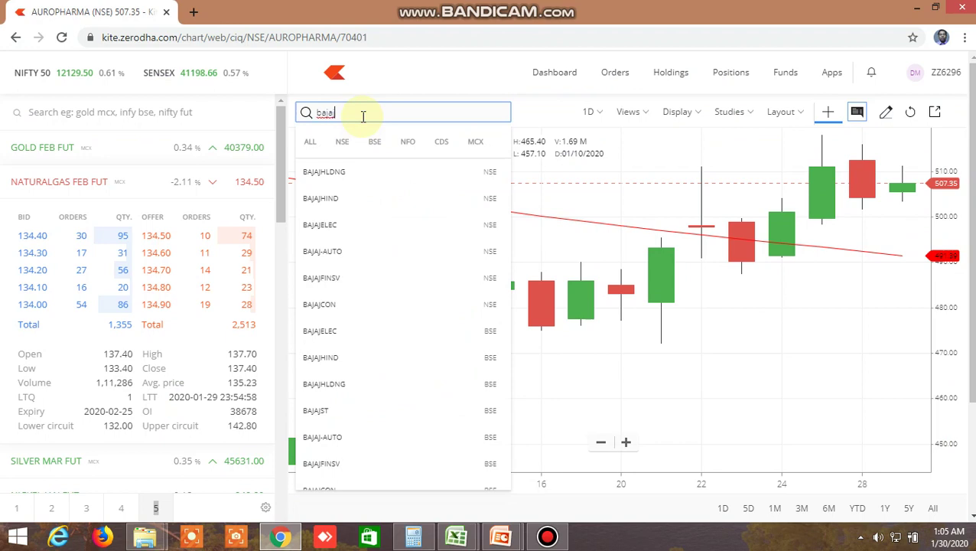
text(j aut)
click(343, 173)
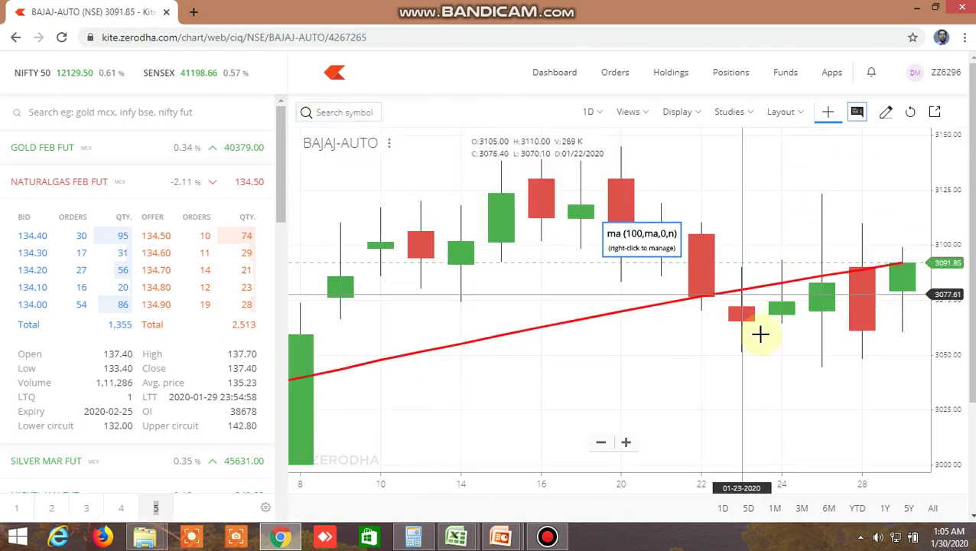
scroll(758, 337, up, 5)
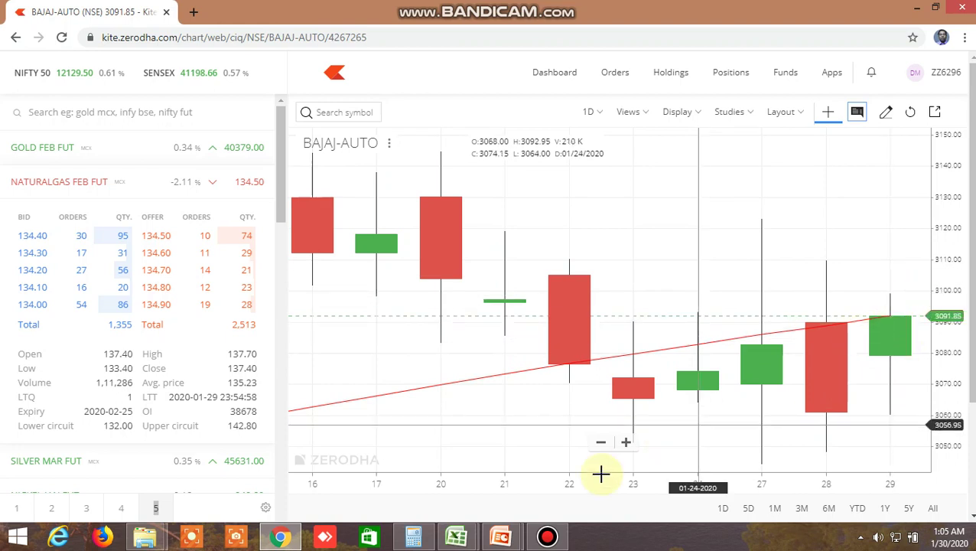
- Go back to the Excel screener workbook and look down the 100 MA crossing column as far as BOSCHLTD's cell FT28
mouse_move(457, 536)
click(411, 461)
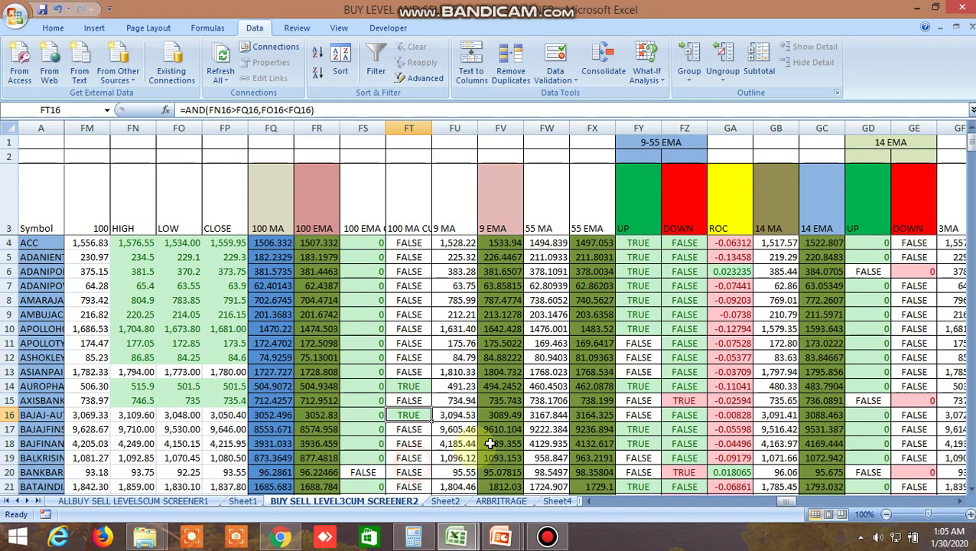
scroll(440, 446, down, 3)
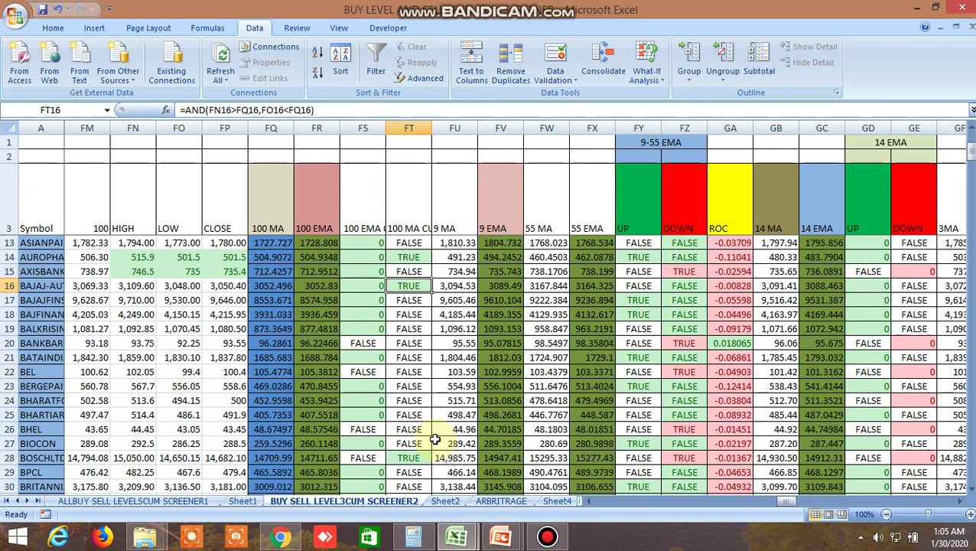
scroll(433, 428, down, 3)
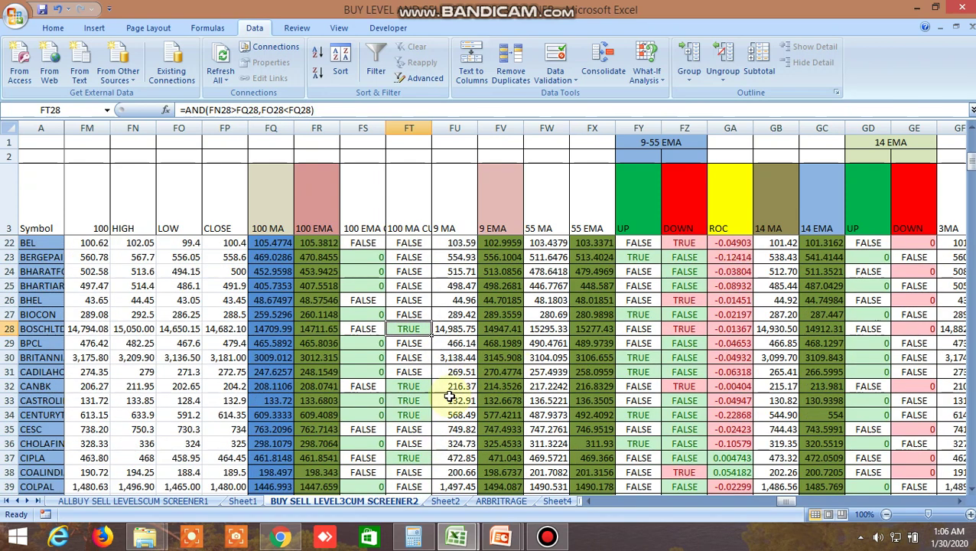
- Return to Kite in Chrome and open the NSE chart of BOSCHLTD to compare its latest candles with the 100 MA line
click(281, 537)
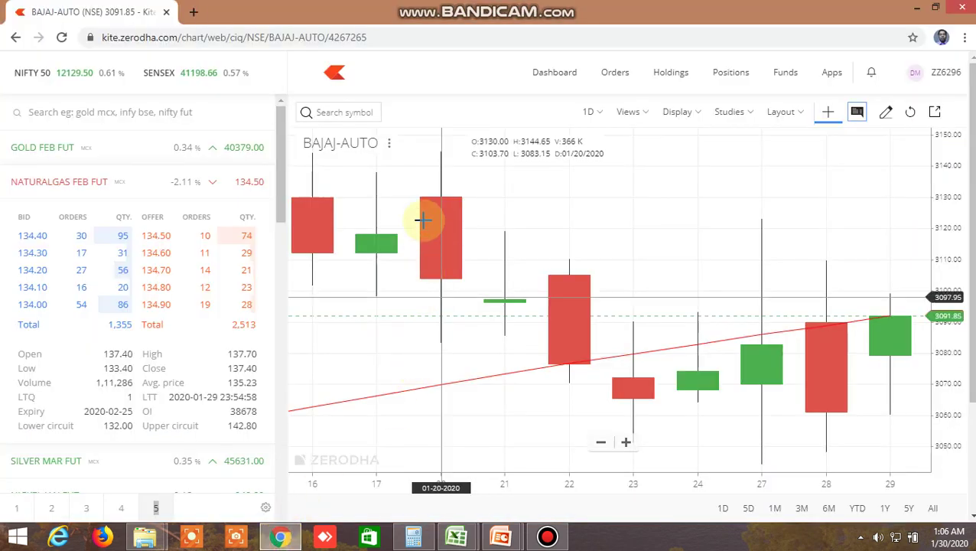
click(354, 112)
text(bos)
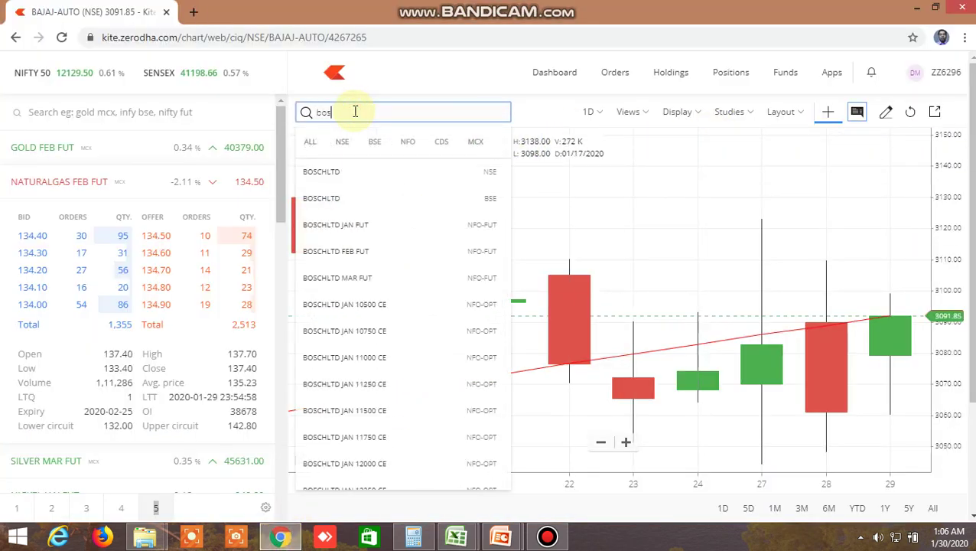
click(322, 173)
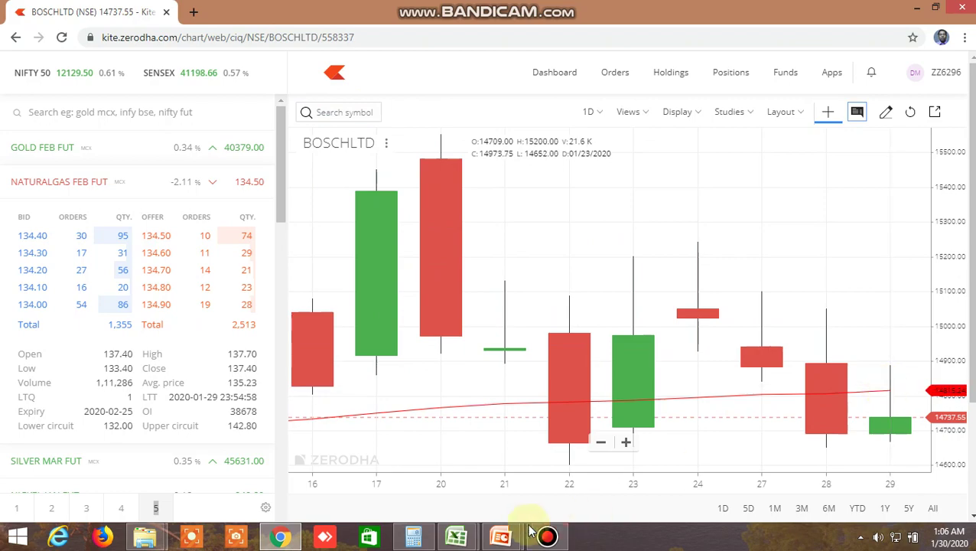
- Switch to the Excel screener workbook and inspect CANBK's 100 MA crossing formula in FT32
mouse_move(457, 536)
click(405, 479)
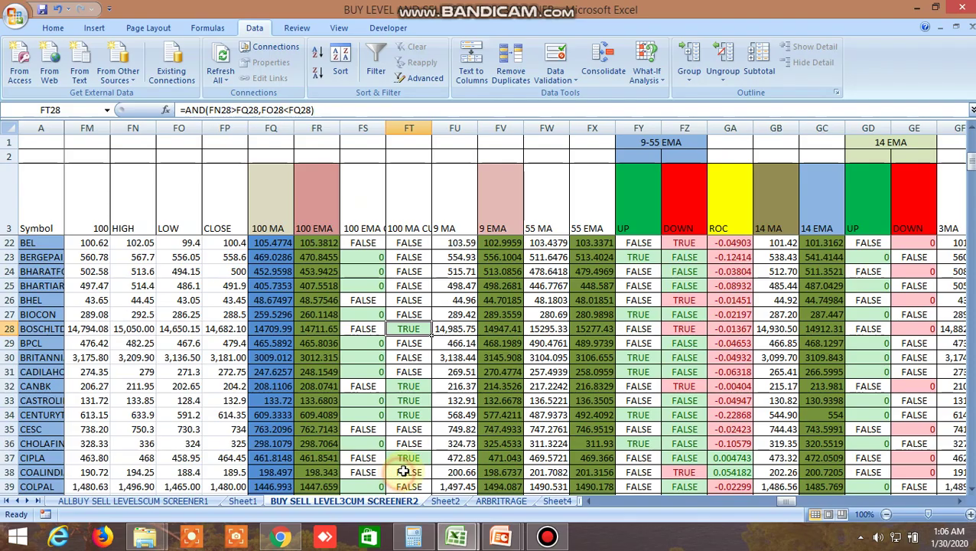
click(420, 385)
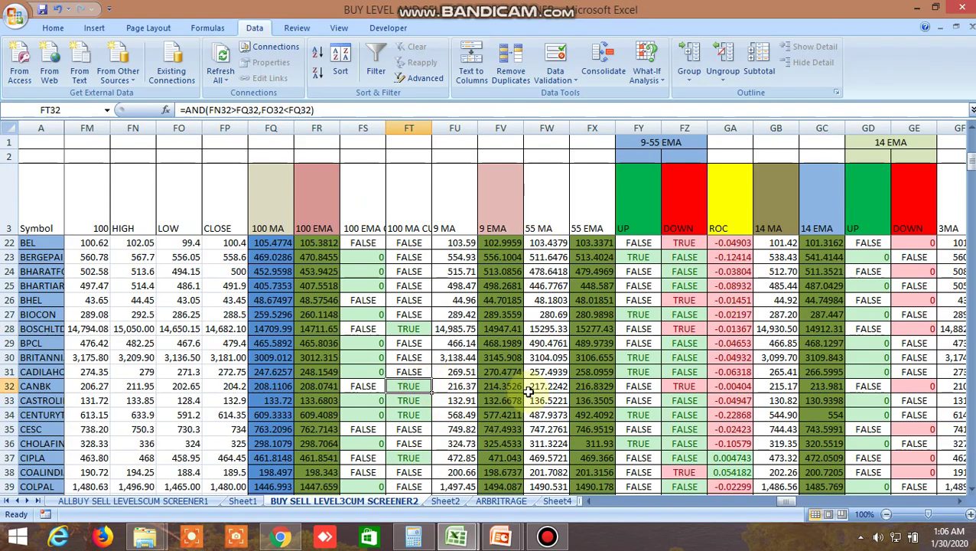
- Switch to Kite in Chrome and open the NSE chart of CANBK to compare its latest candles with the 100 MA line
click(282, 536)
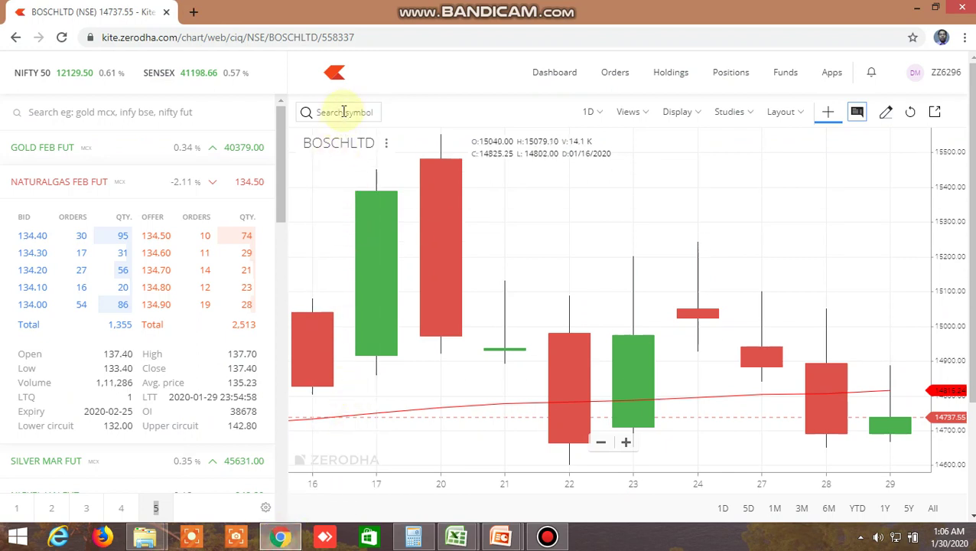
text(can)
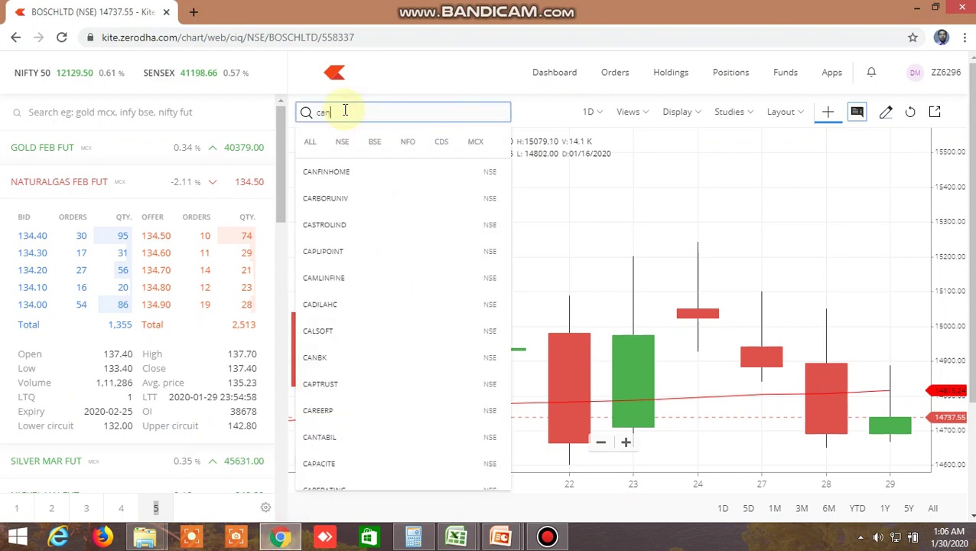
text(ck)
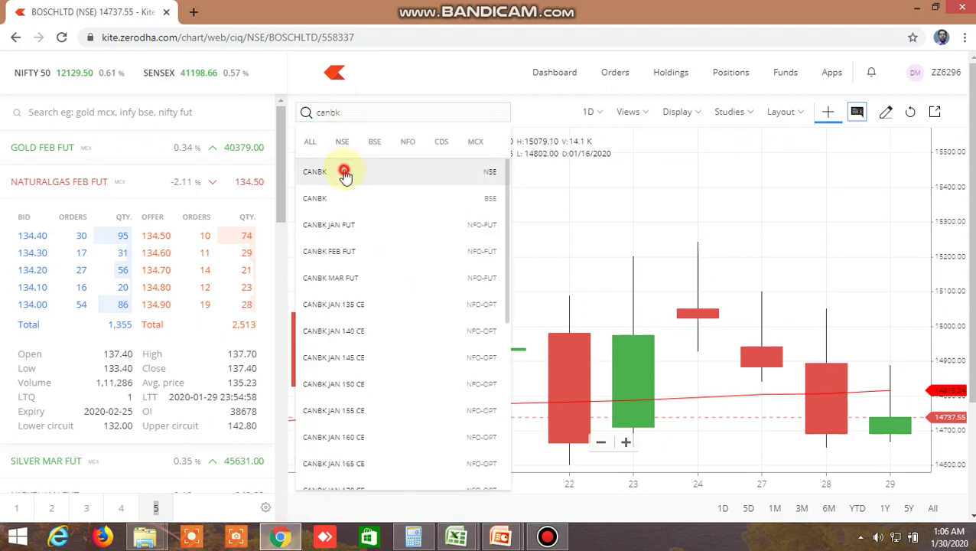
click(344, 171)
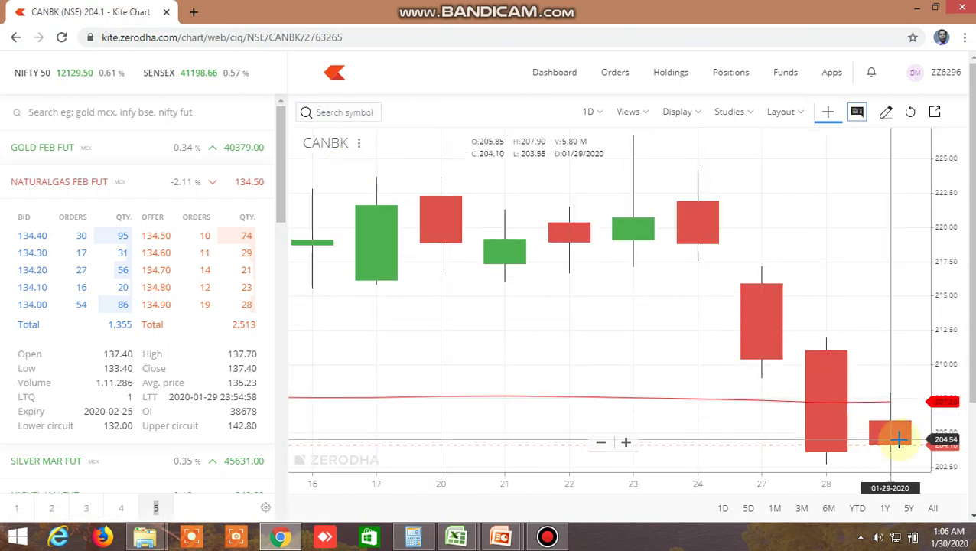
- Switch to the Excel screener workbook and open the INSIDE THE BAR WITH NR7 sheet
mouse_move(458, 534)
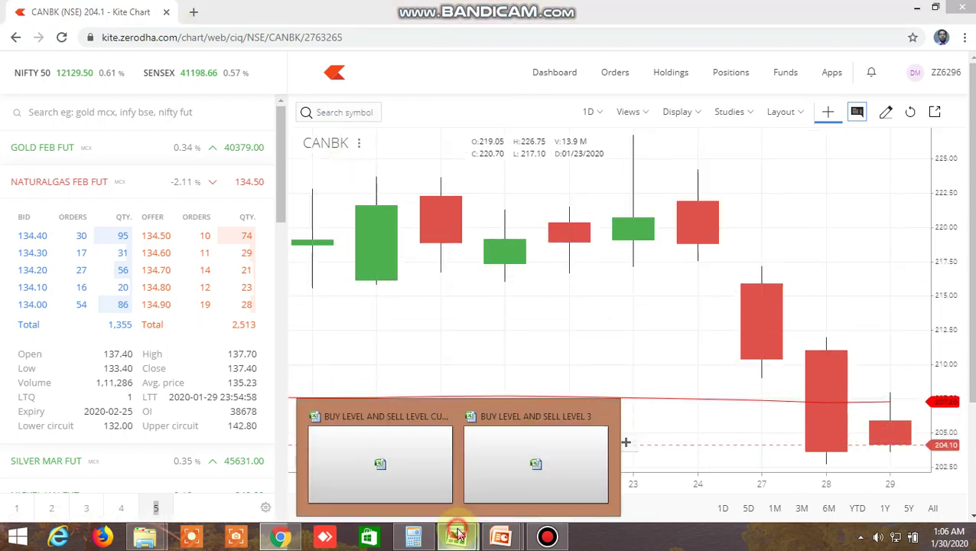
click(380, 467)
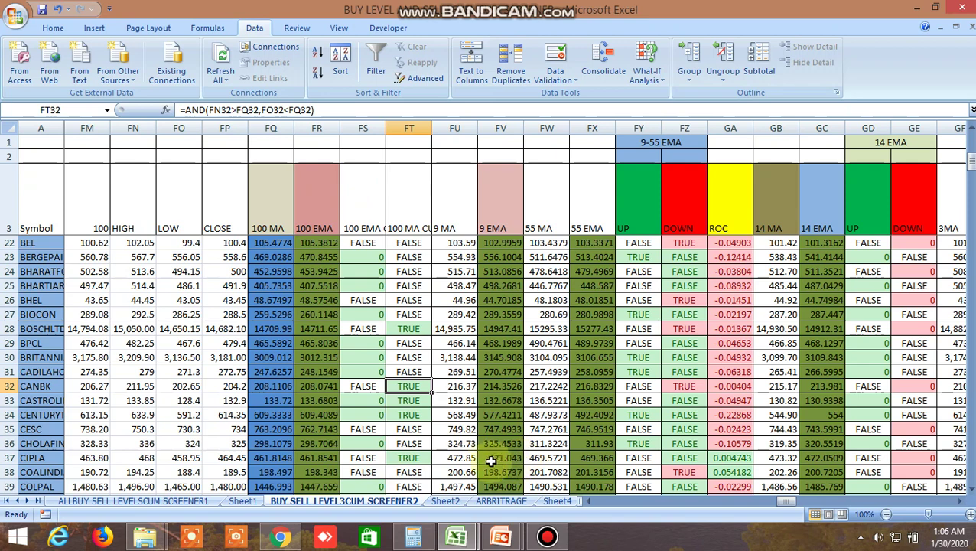
click(558, 501)
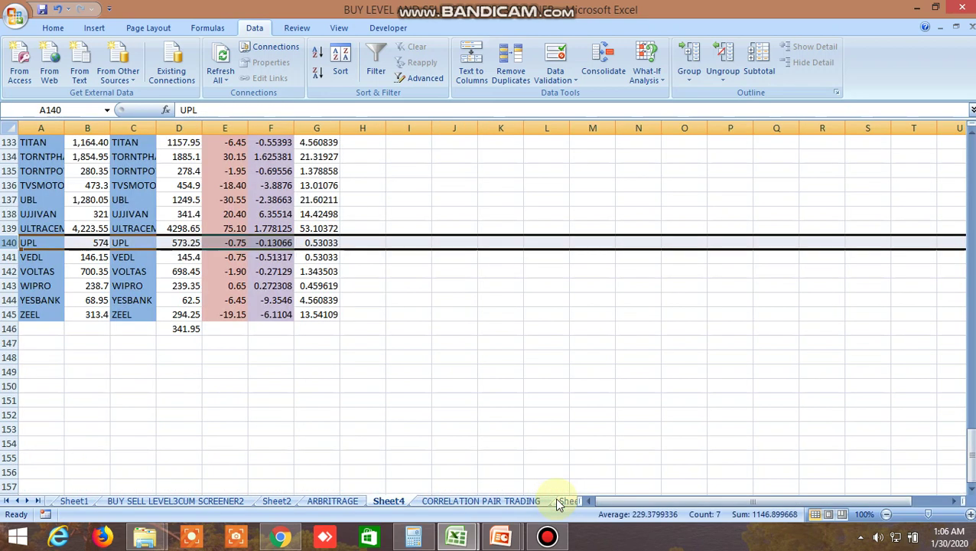
click(563, 503)
click(563, 502)
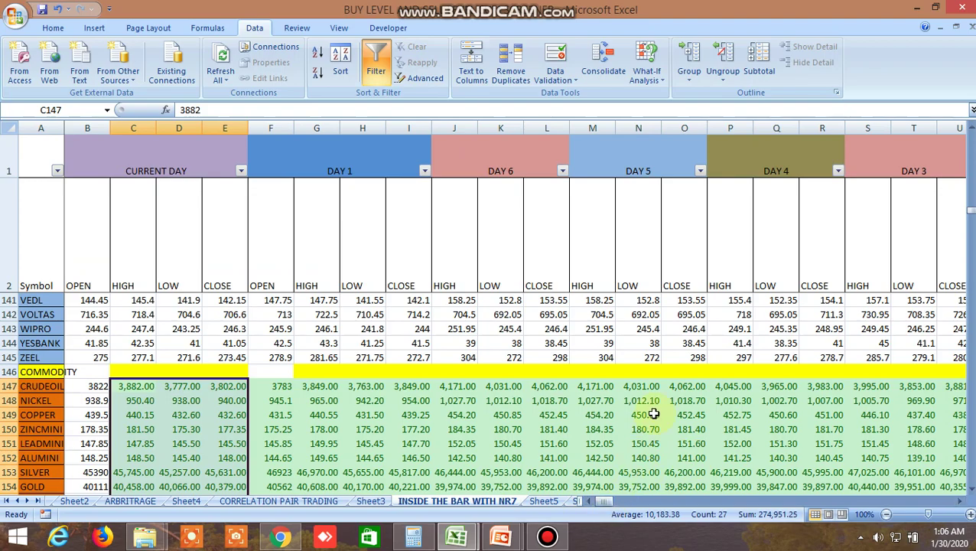
- Inspect the 1 DAY inside-bar formulas of AMARAJA, ACC and ADANIPO in Y7, Y3 and Y6
scroll(654, 413, up, 13)
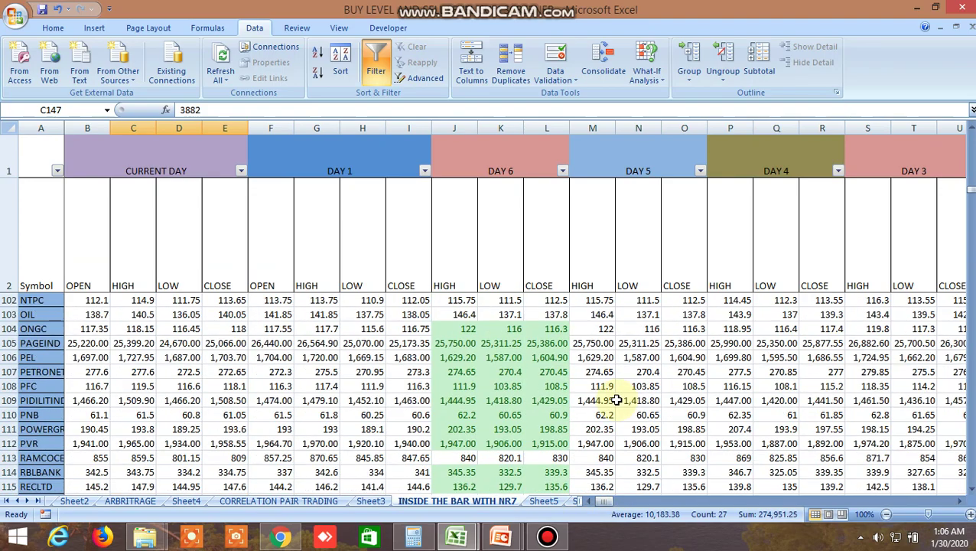
scroll(615, 399, up, 20)
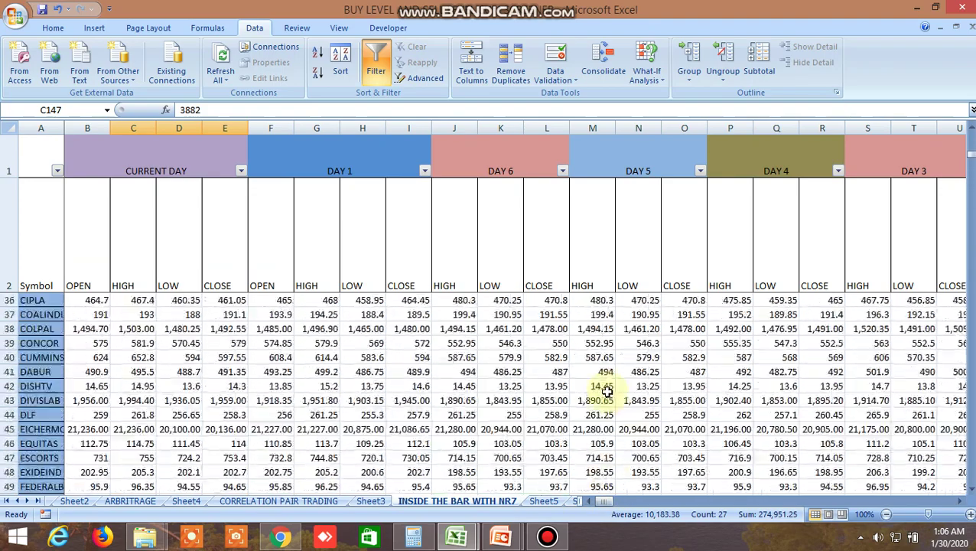
scroll(606, 388, up, 11)
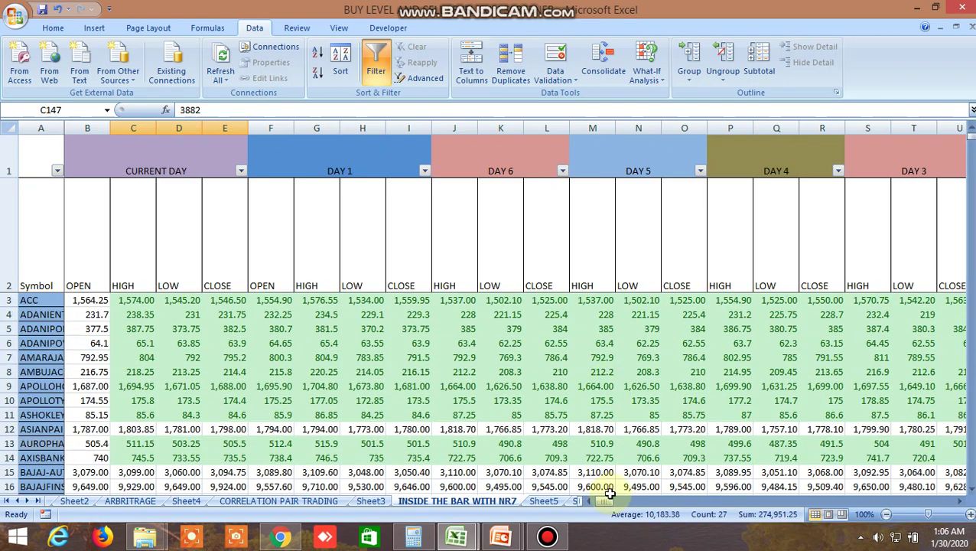
drag(606, 500, 623, 503)
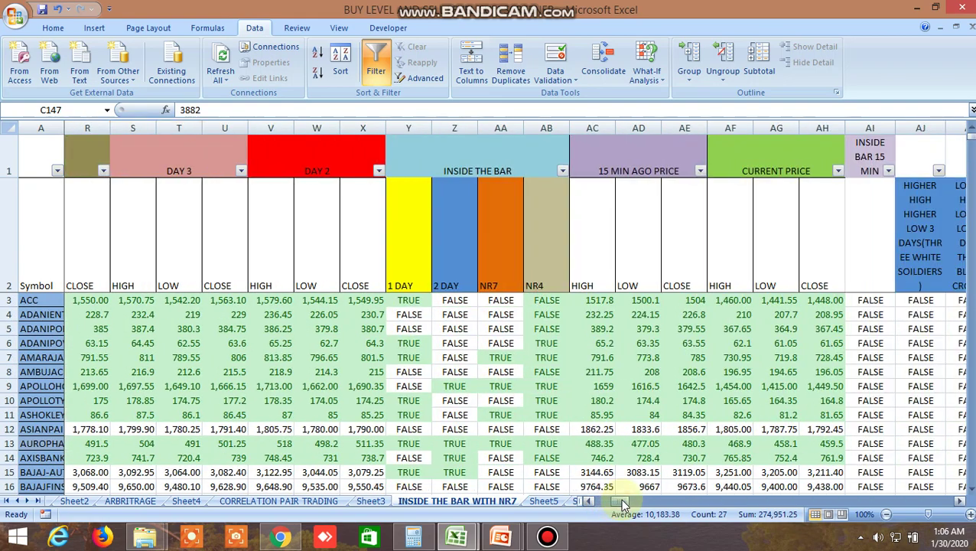
click(415, 358)
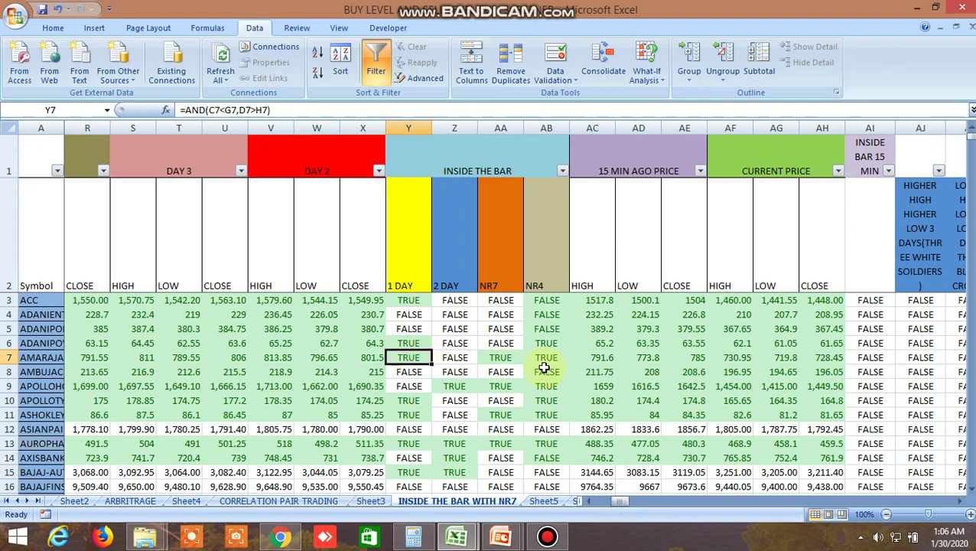
click(417, 301)
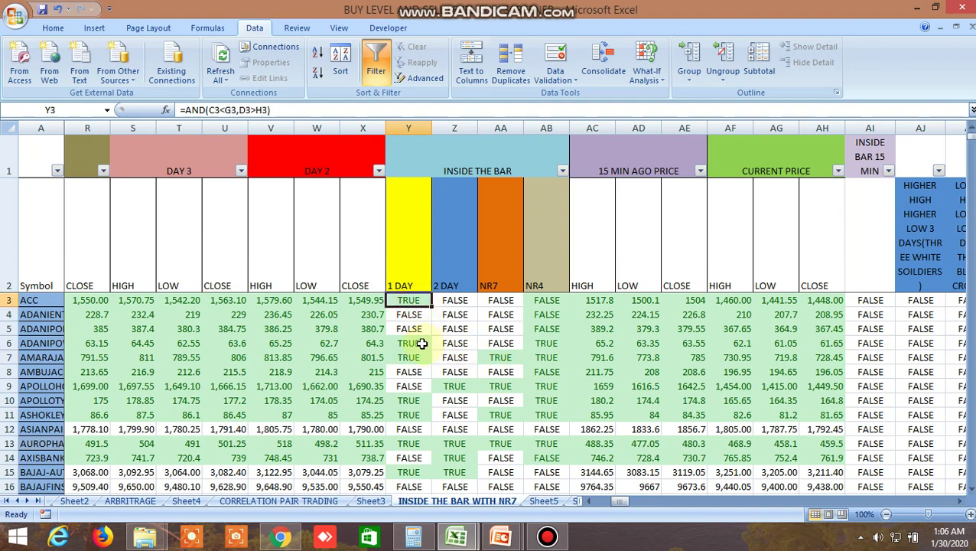
click(421, 344)
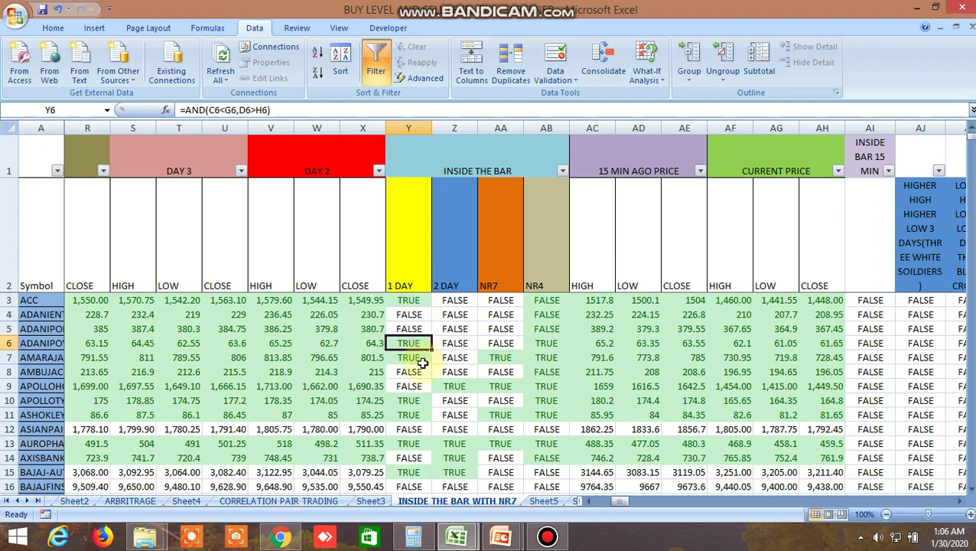
click(414, 357)
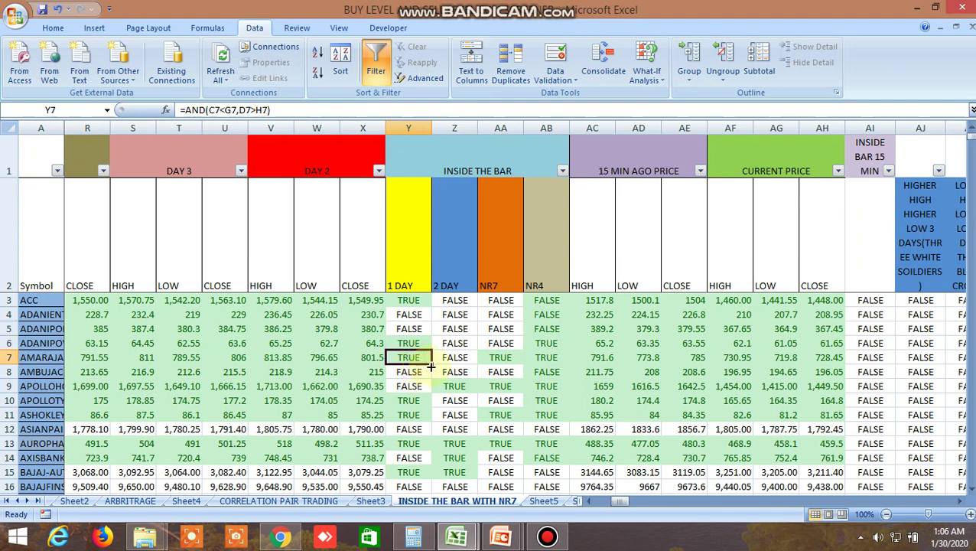
- Compare the NR7, NR4 and 1 DAY inside-bar signals for AMARAJA in row 7
click(498, 360)
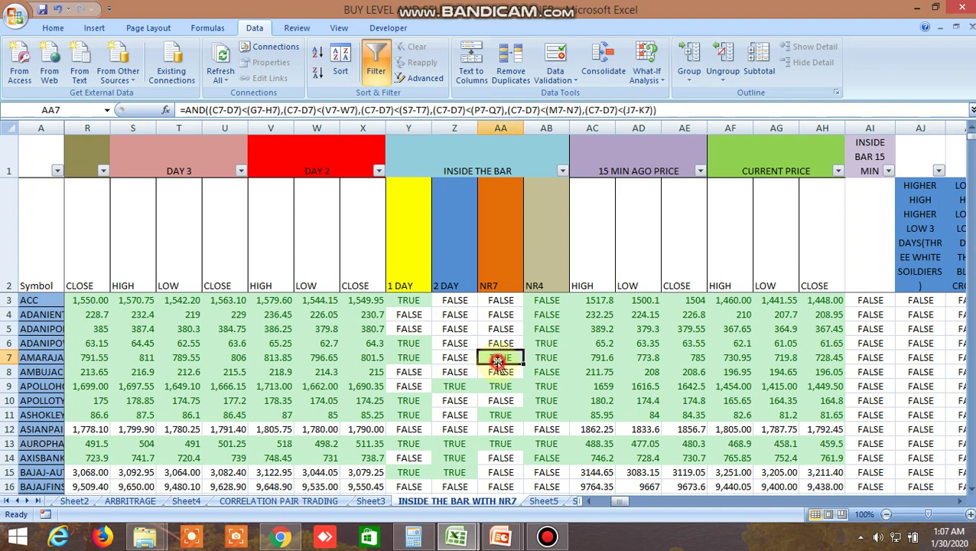
click(536, 358)
click(420, 357)
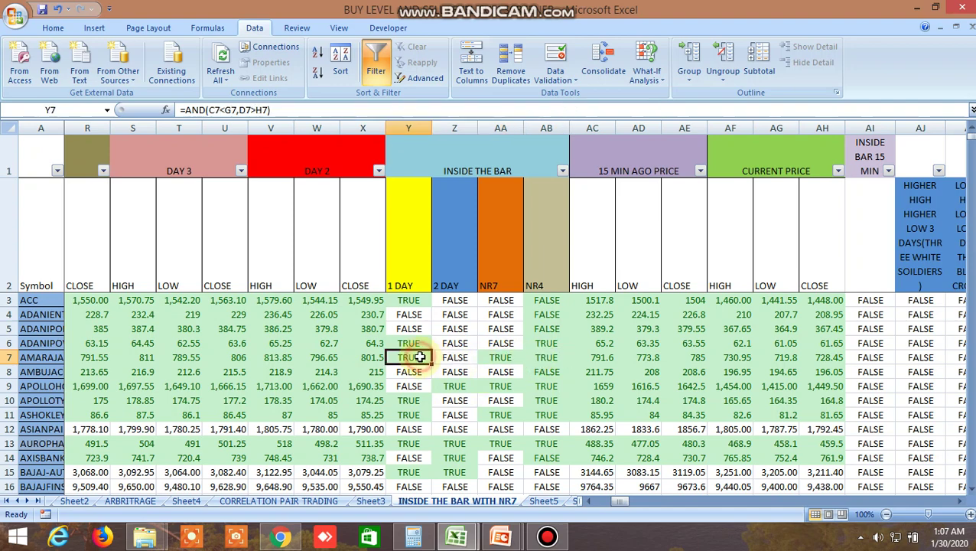
click(501, 358)
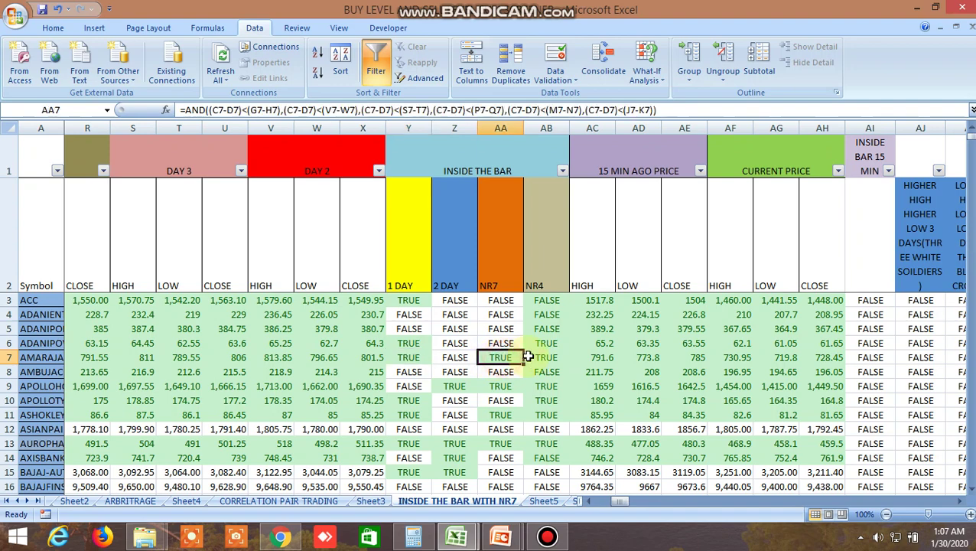
click(420, 357)
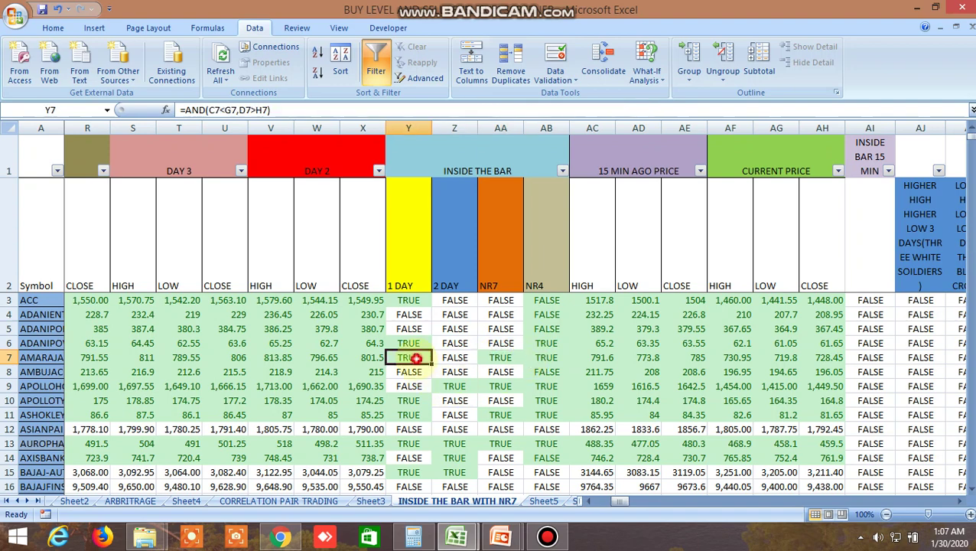
- Switch to Kite in Chrome and search the chart symbols for "amara"
click(281, 538)
click(358, 115)
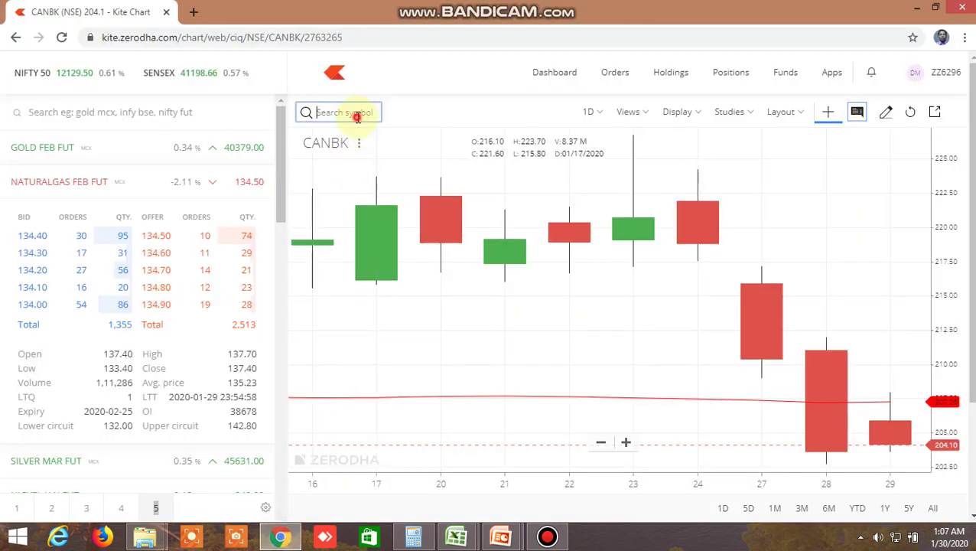
text(amara)
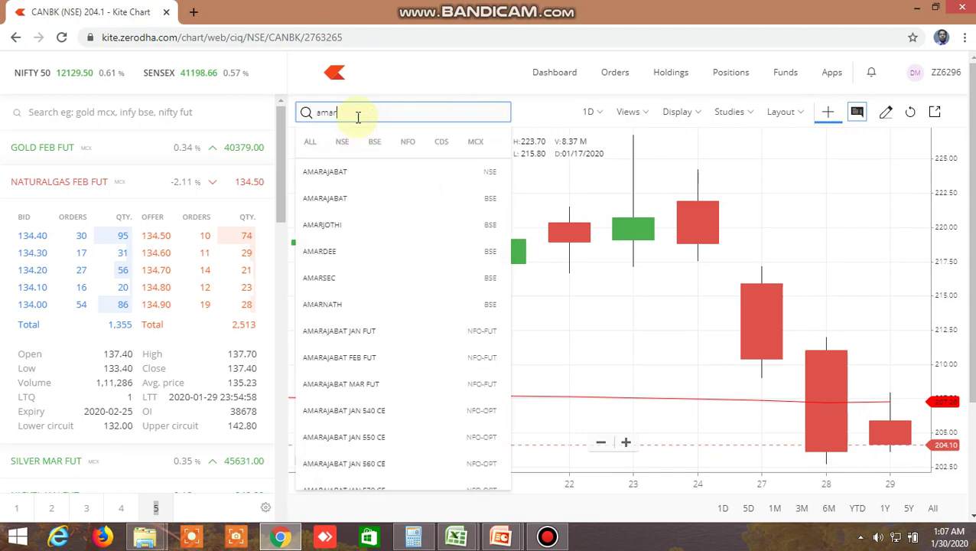